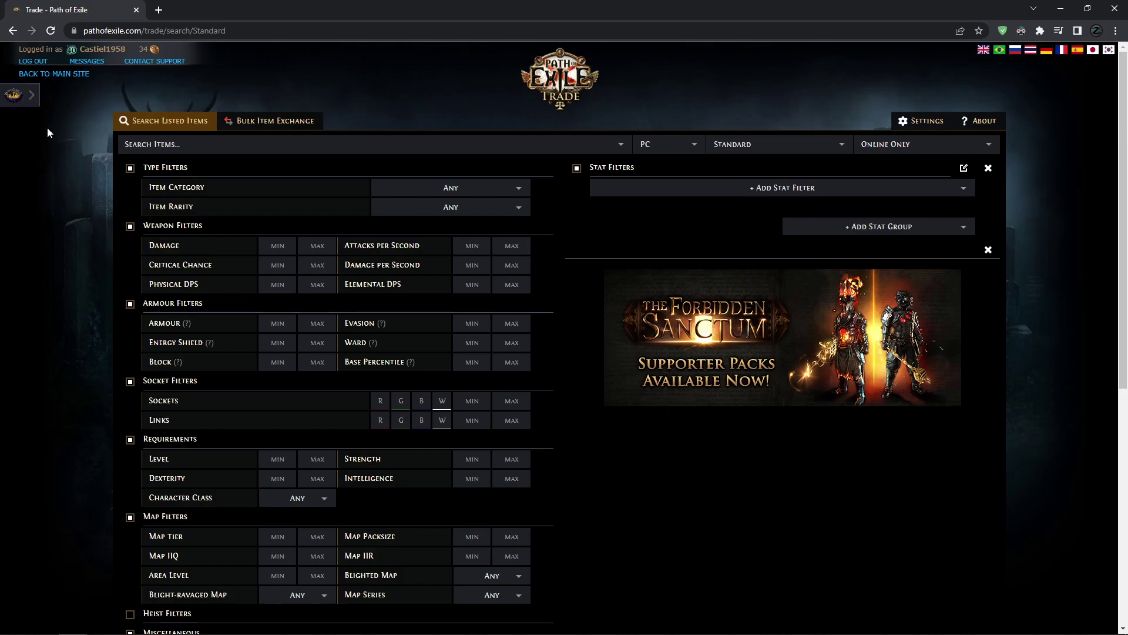
- Open the TFT Trade Extension sidebar, close it, then reopen it on the Options page
click(26, 97)
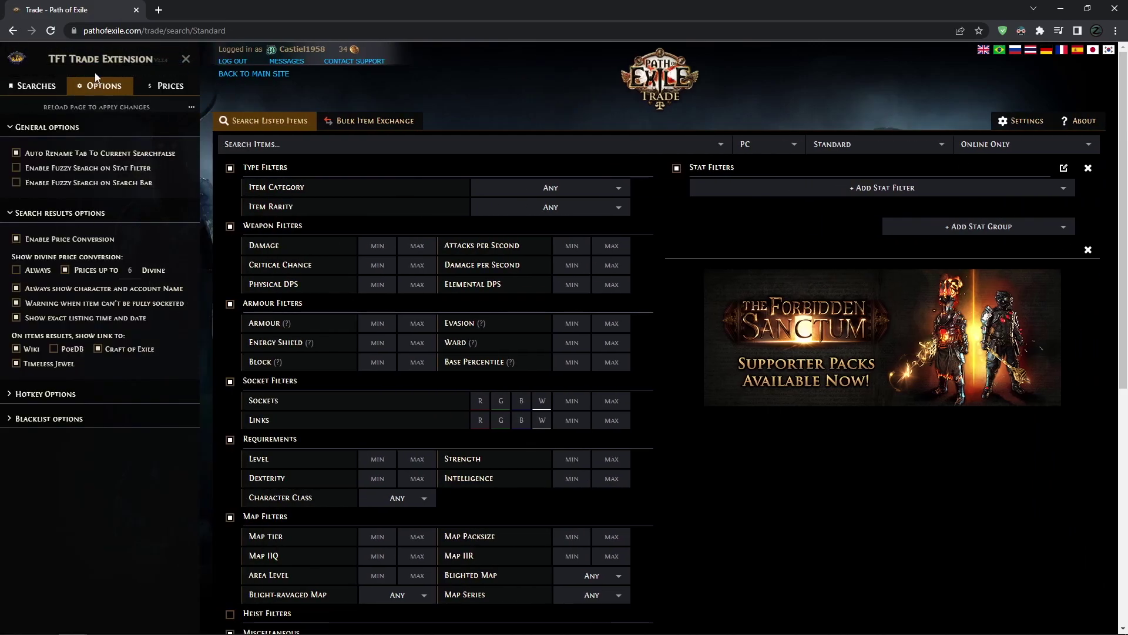
click(185, 59)
click(25, 100)
- Run a bulk exchange search for Stacked Deck paid in Divine Orb, giving 56 offers
click(368, 122)
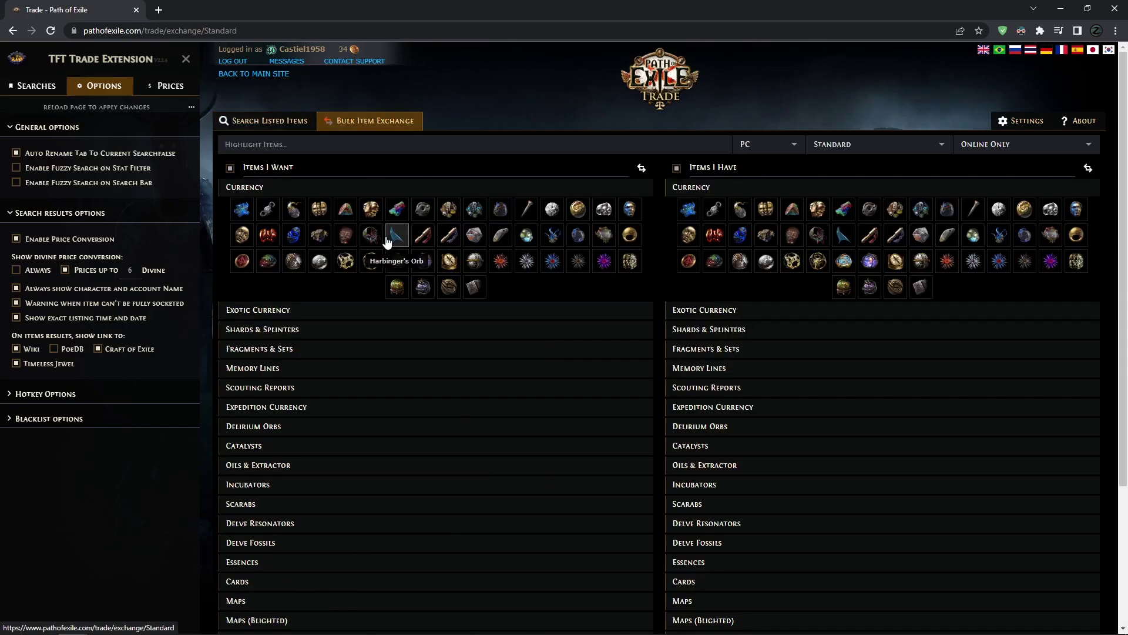
click(688, 234)
click(474, 287)
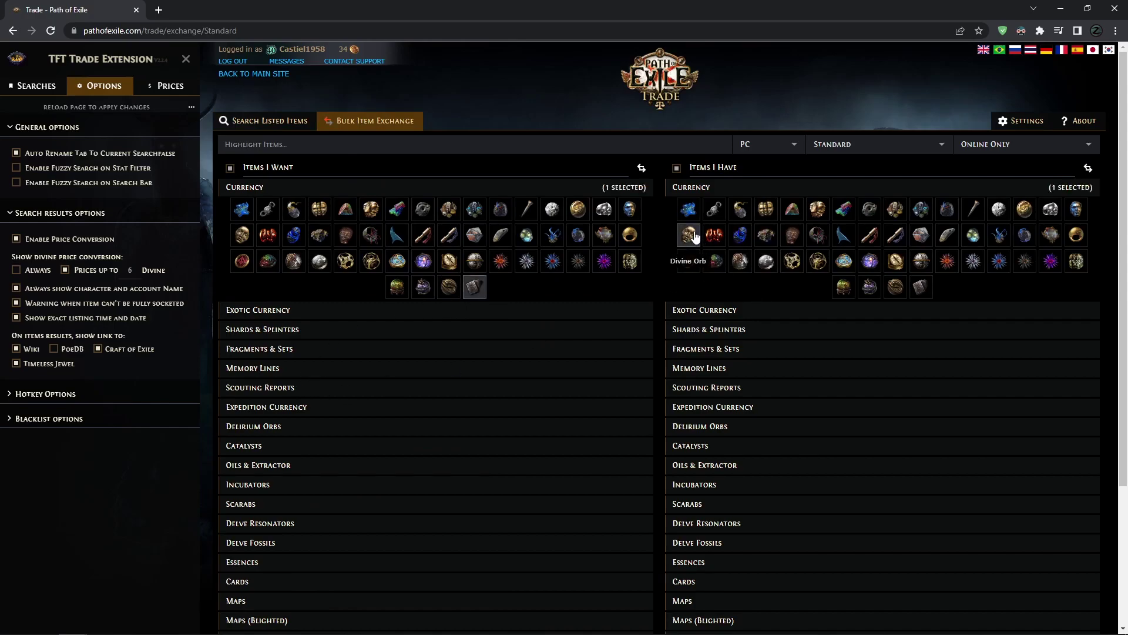
scroll(635, 550, down, 5)
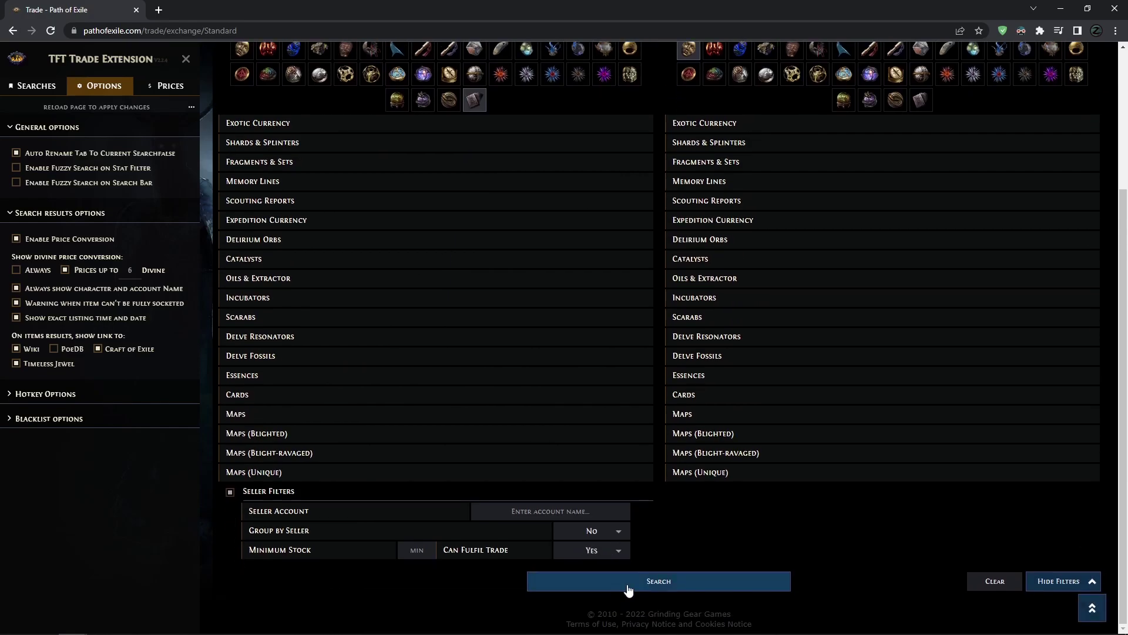
click(628, 582)
scroll(763, 317, up, 3)
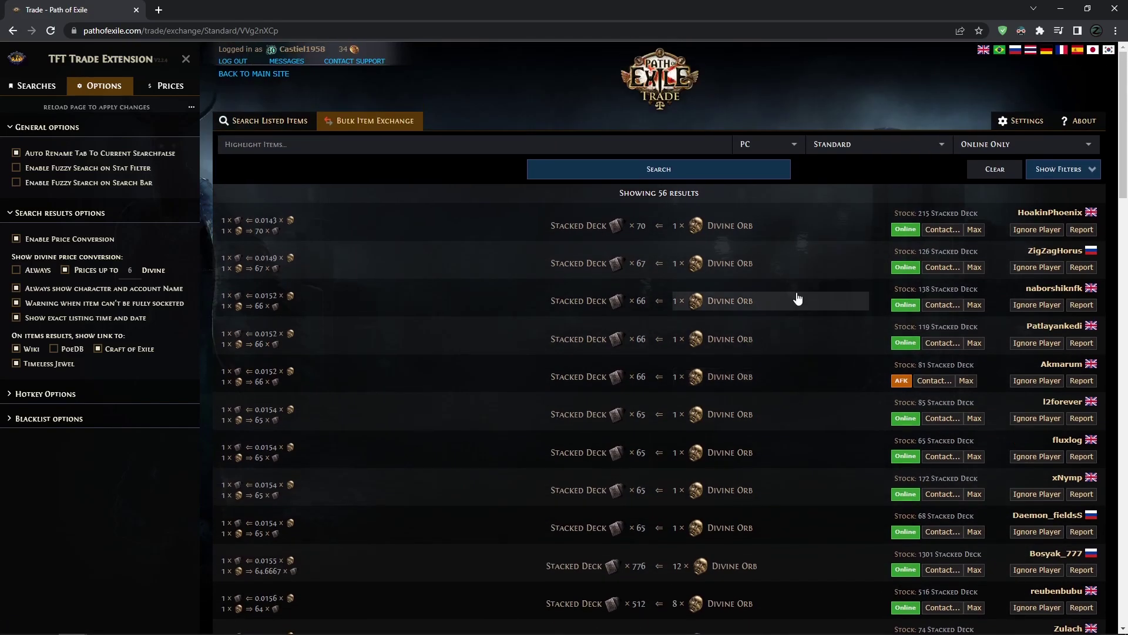
- Open the whisper panel for the first Stacked Deck offer and browse the per-unit price conversions
click(943, 229)
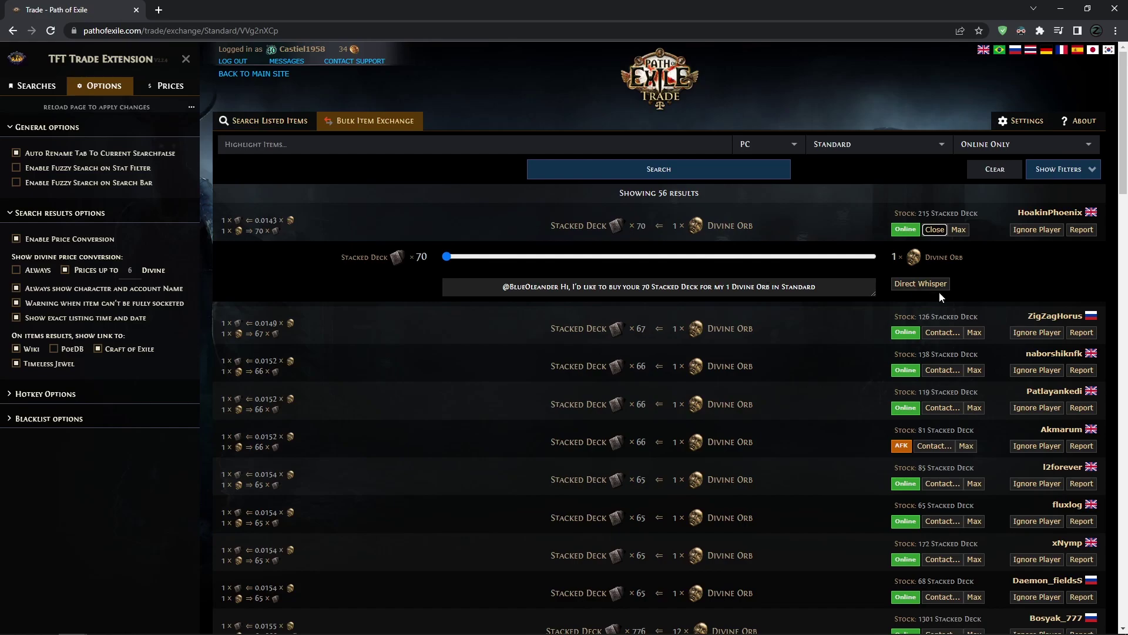
scroll(979, 357, down, 5)
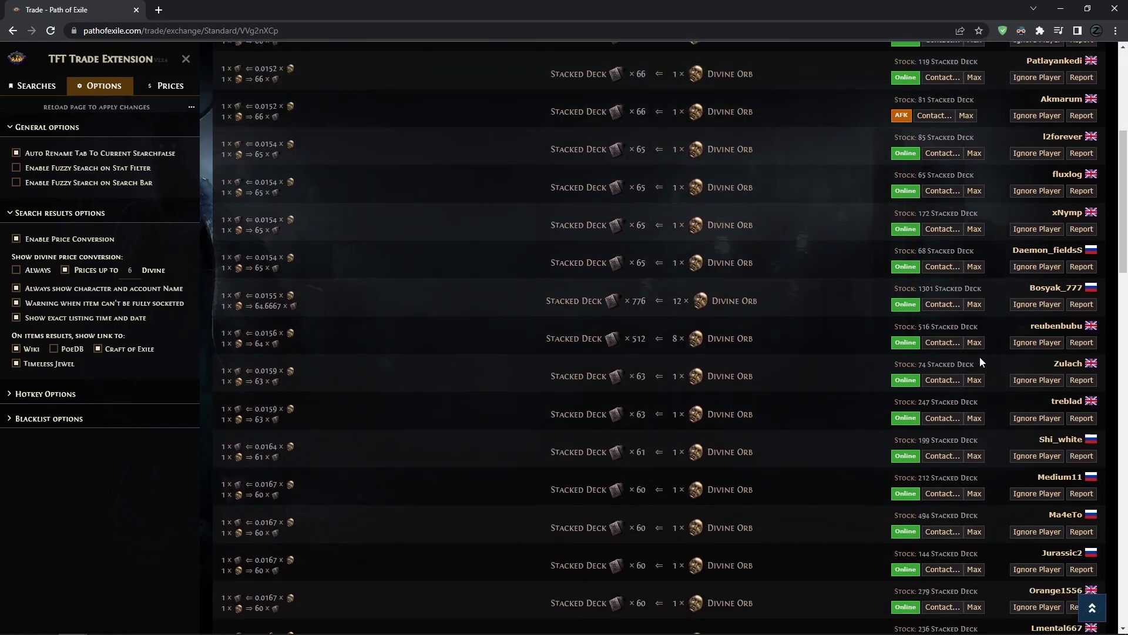
scroll(979, 358, down, 6)
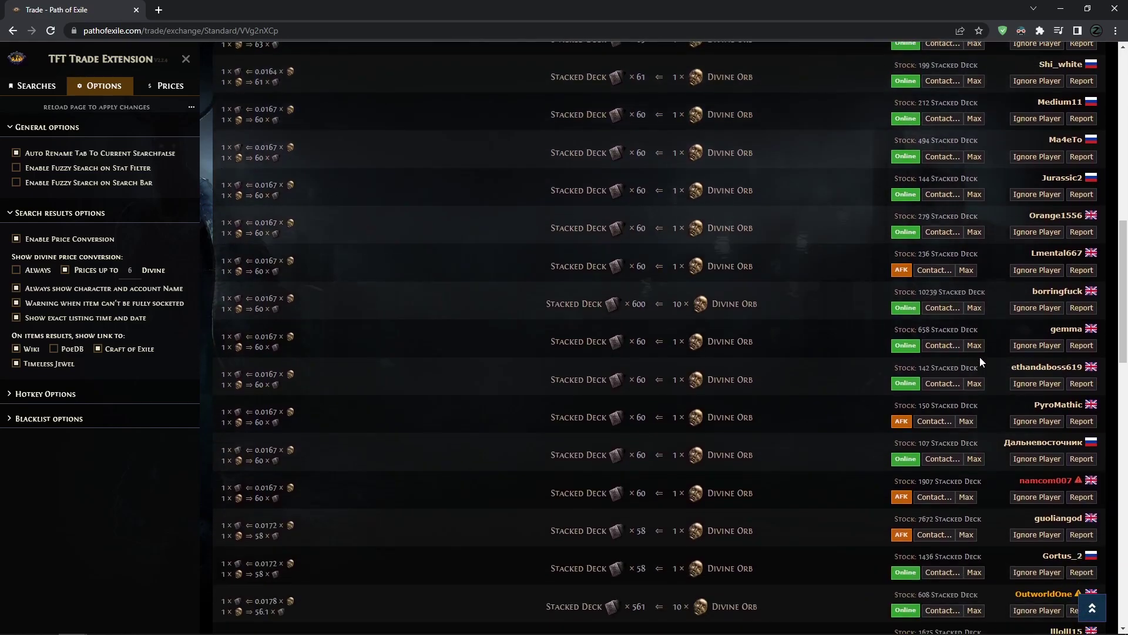
scroll(993, 348, down, 1)
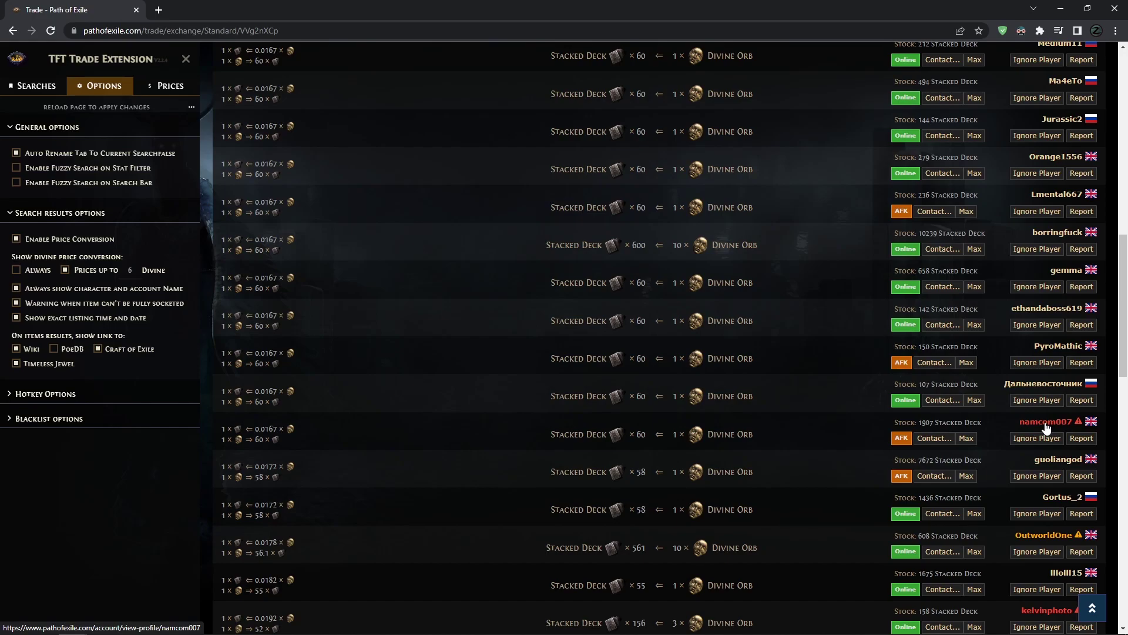
mouse_move(1043, 427)
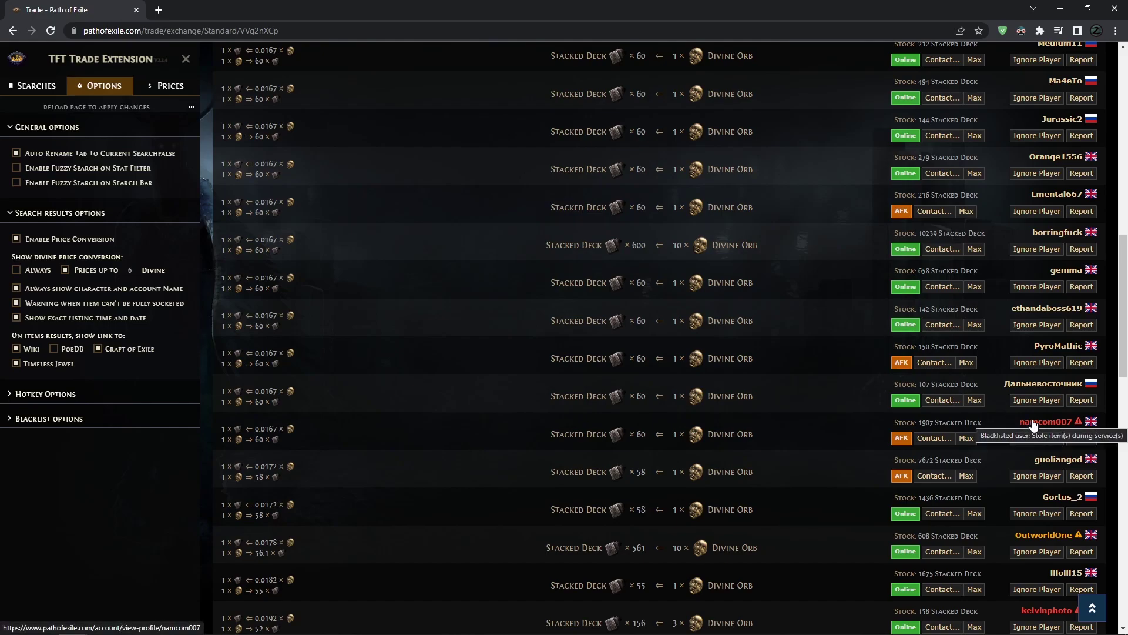
- Contact the flagged seller's 60 Stacked Deck offer and dismiss the Blacklisted user warning
click(936, 439)
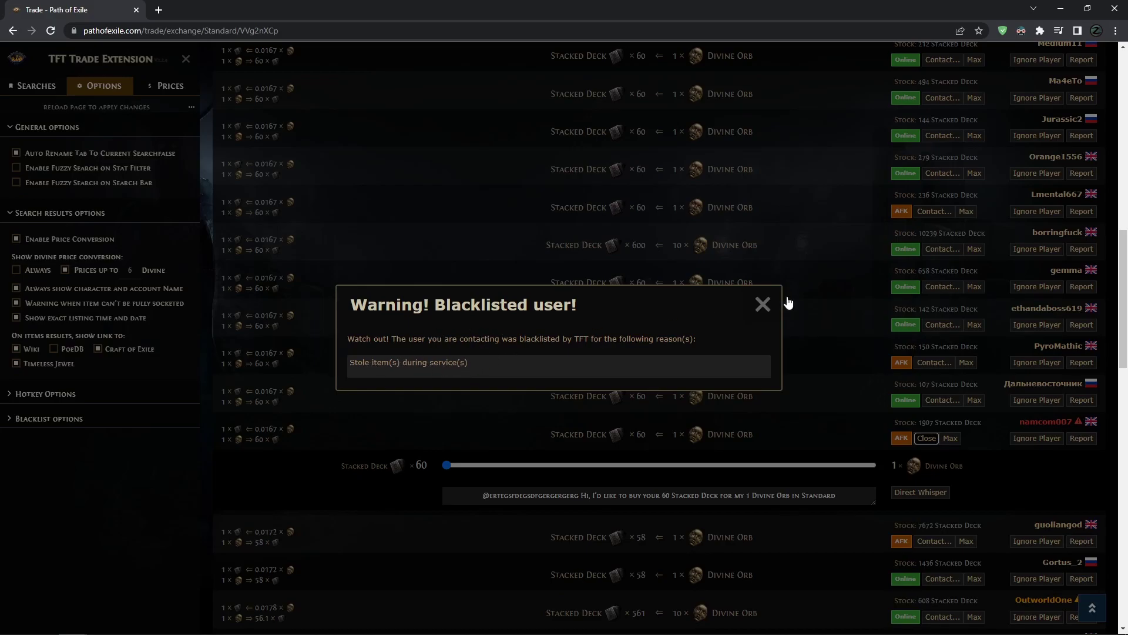
click(766, 304)
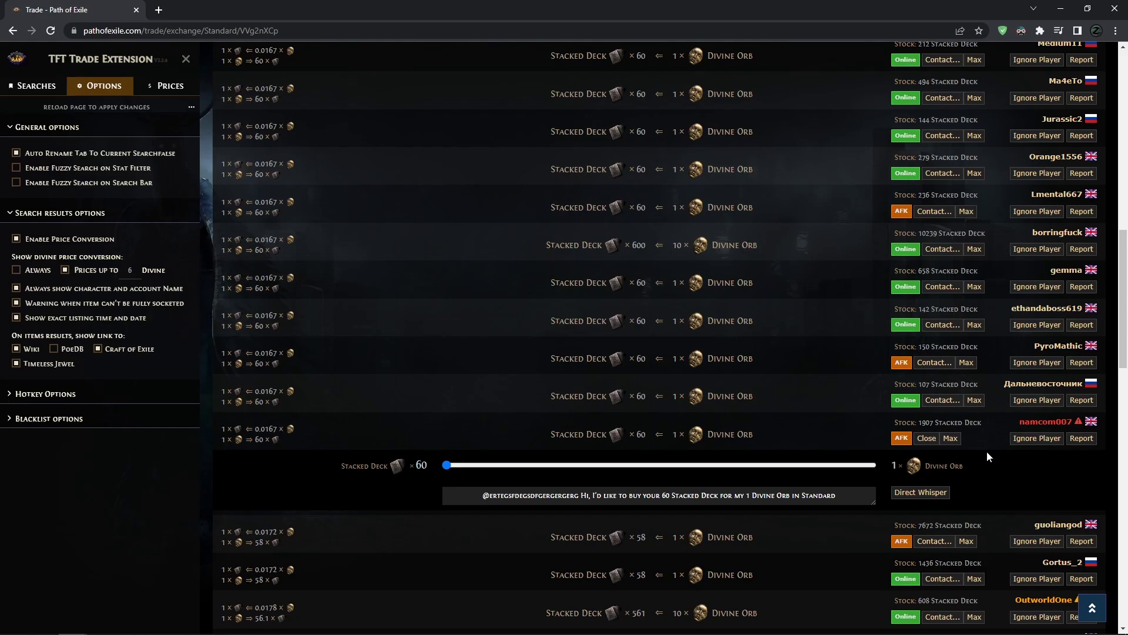
scroll(986, 451, down, 1)
scroll(998, 460, down, 2)
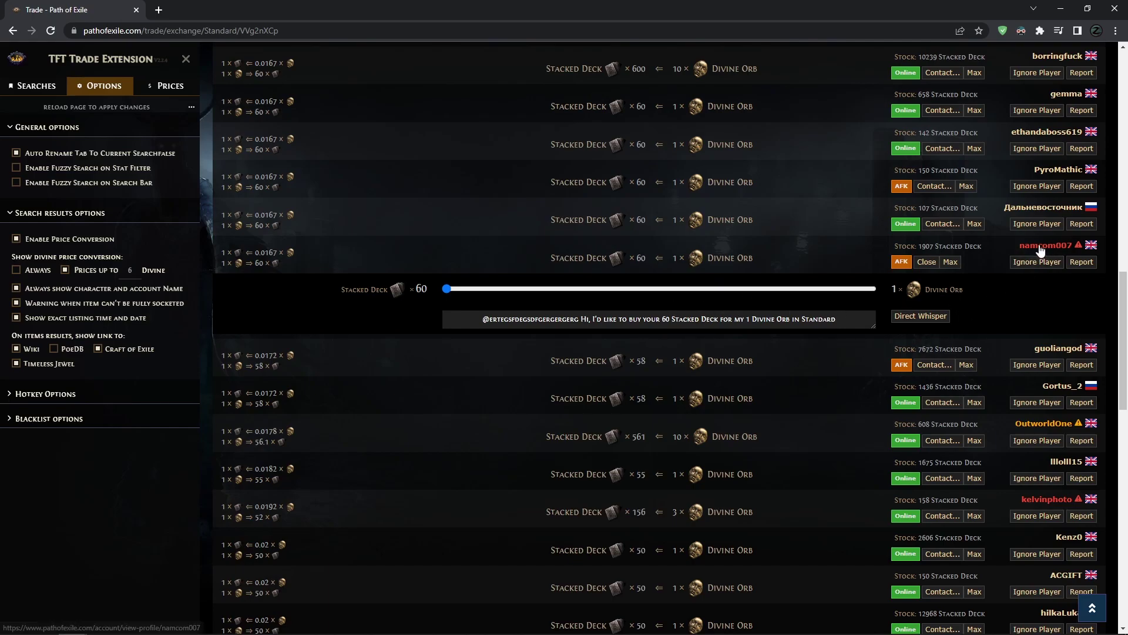
scroll(990, 329, up, 2)
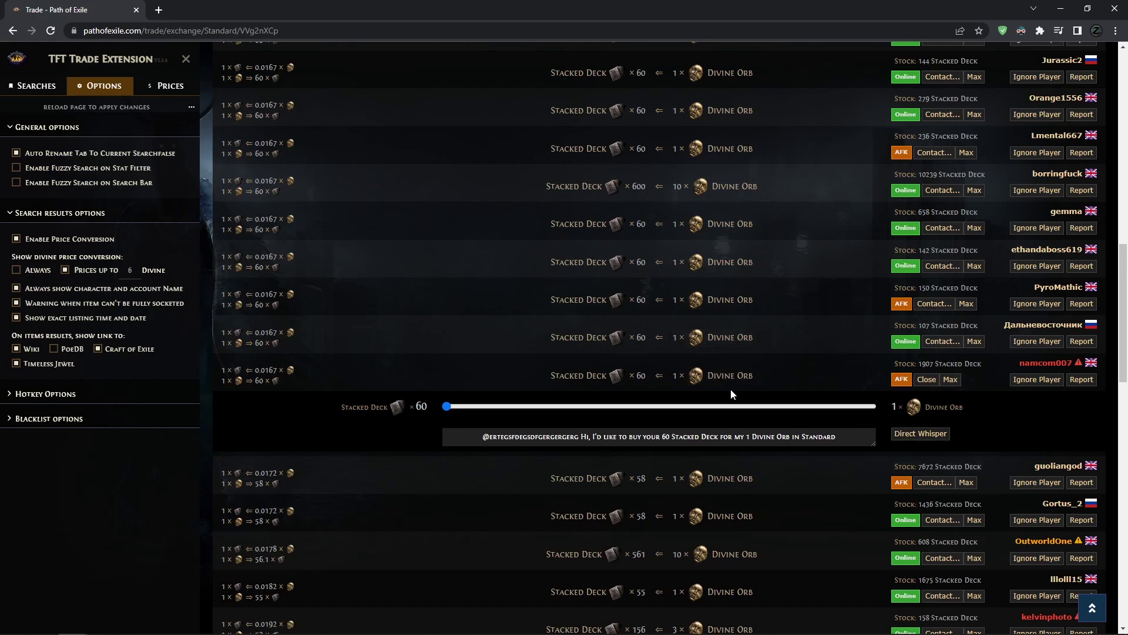
scroll(996, 443, up, 15)
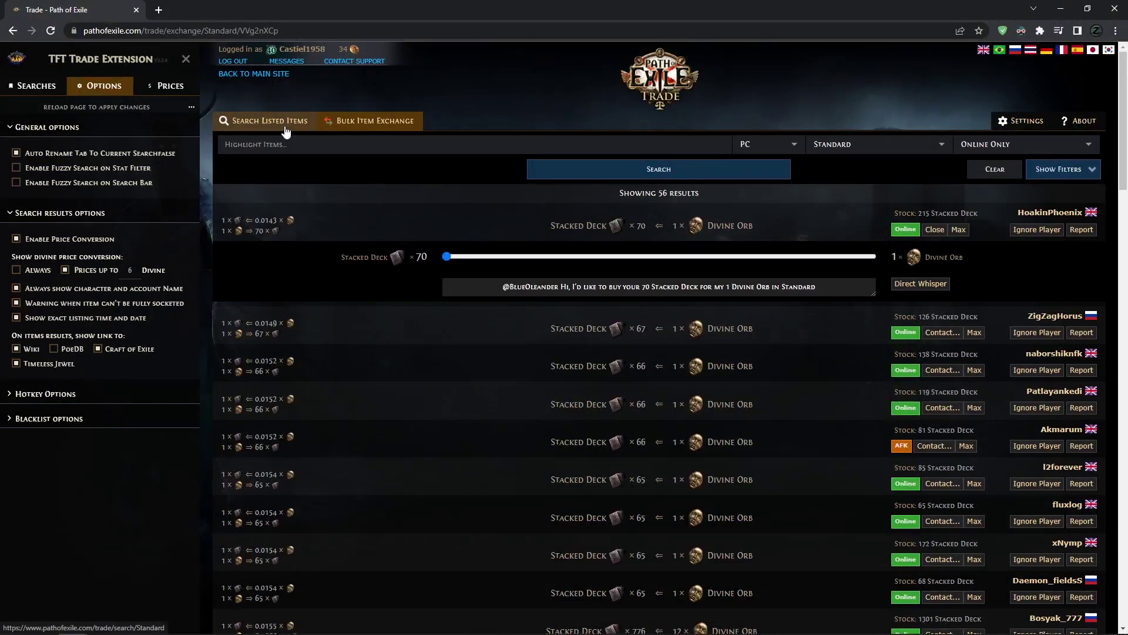
- Search listed items for The Doctor card, typing 'Doc' to find it
click(286, 131)
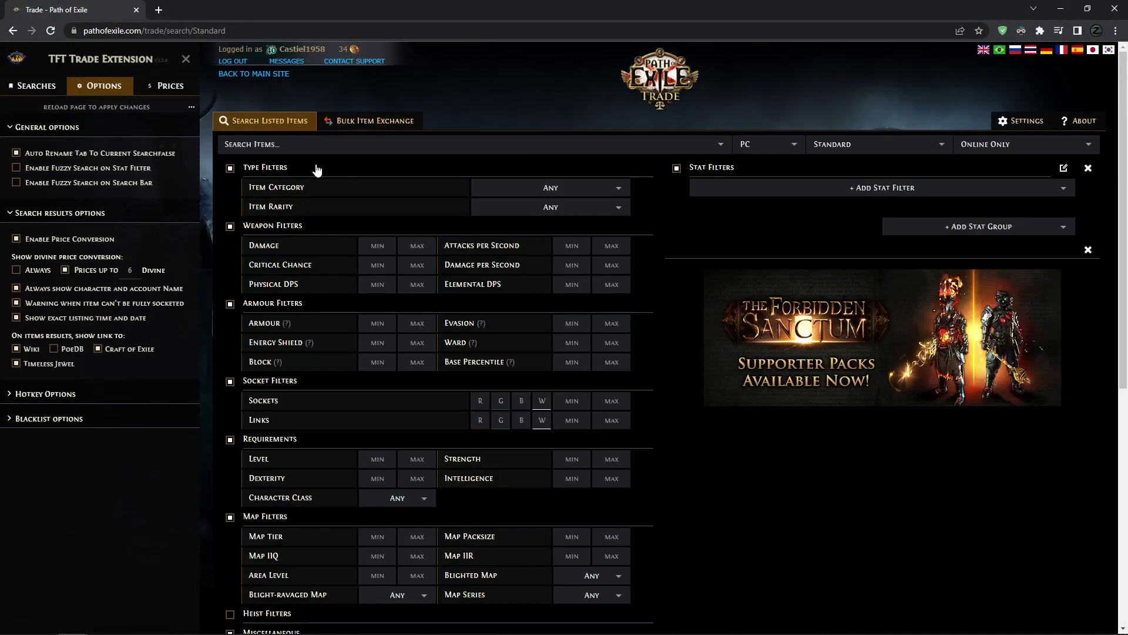
click(322, 144)
text(Doc)
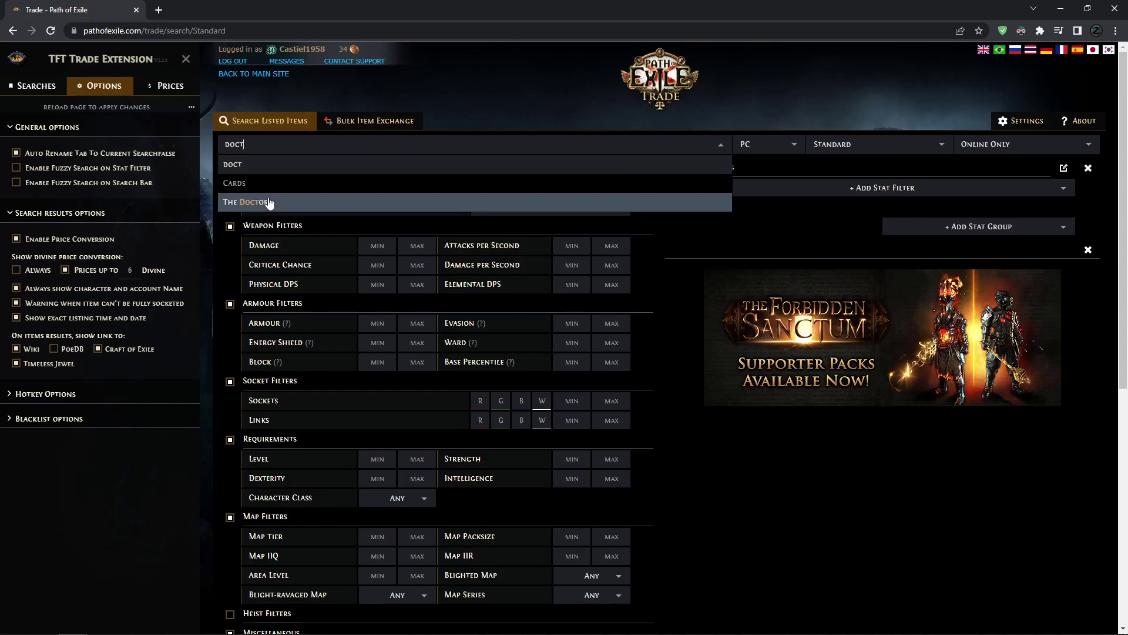
click(264, 202)
scroll(785, 506, down, 7)
click(762, 589)
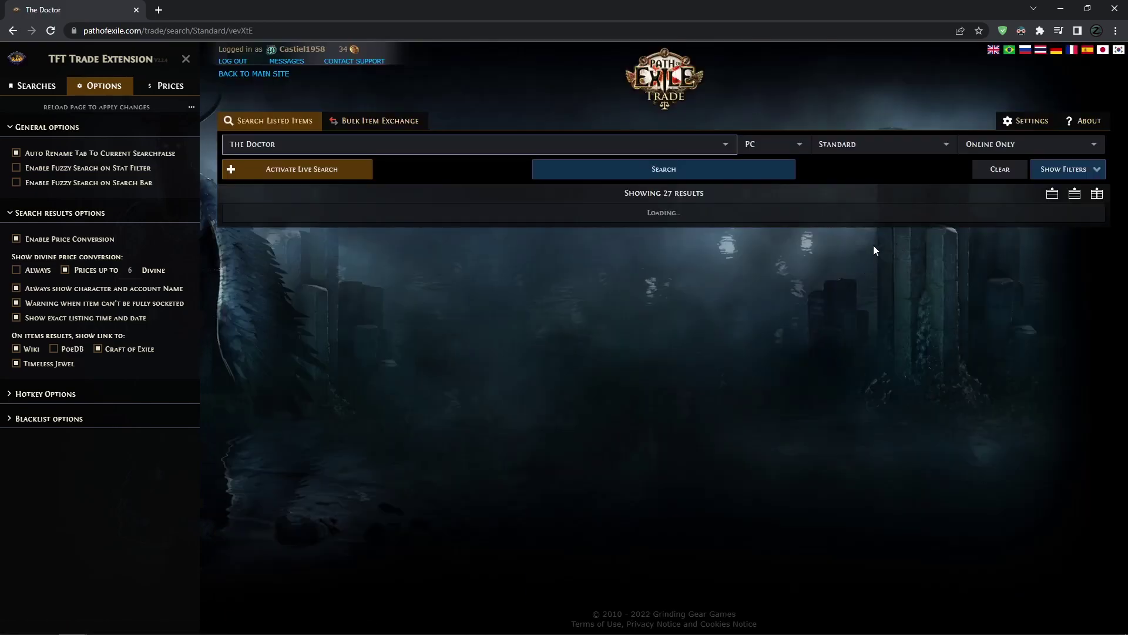
scroll(1015, 449, down, 10)
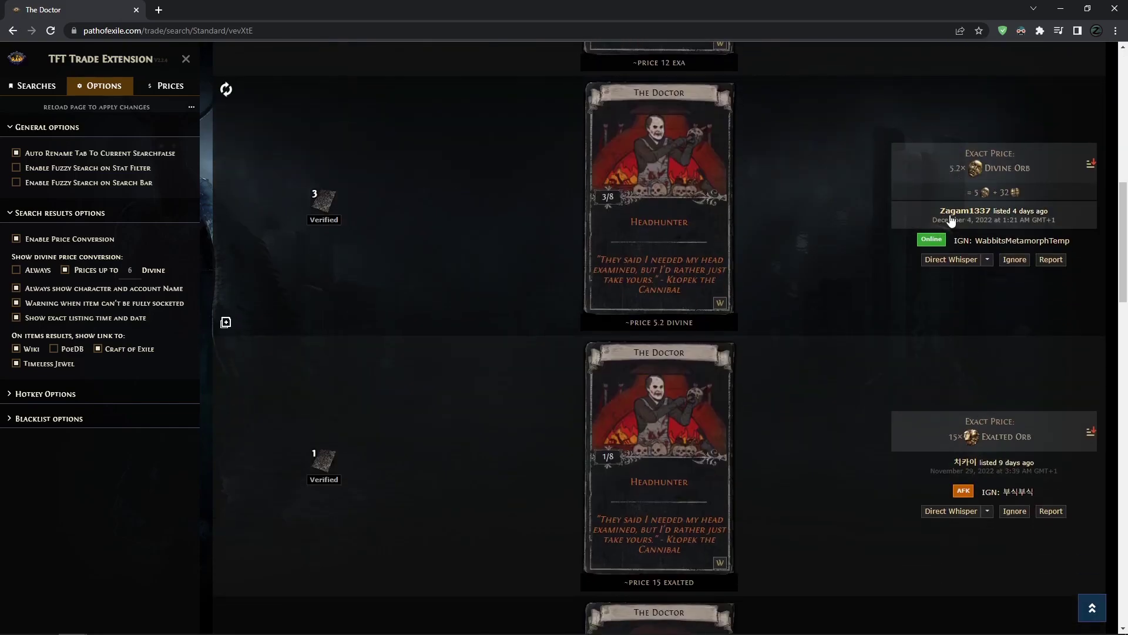
scroll(954, 281, up, 3)
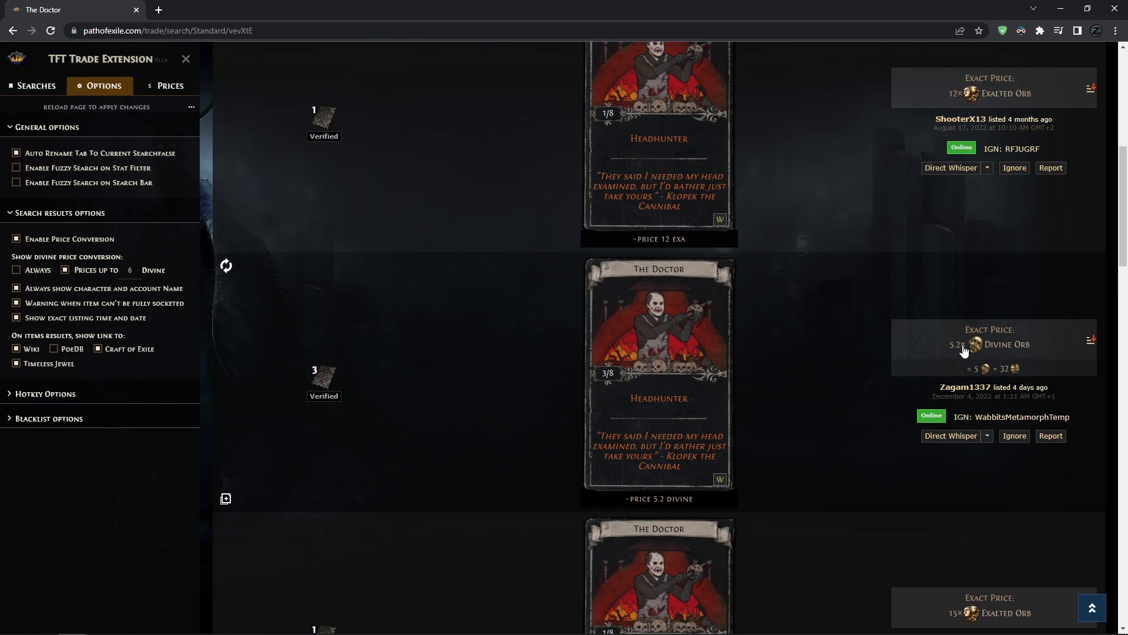
- Highlight a chaos remainder, then set divine conversion to Always and back to prices up to 6
drag(1005, 368, 999, 366)
click(1002, 369)
click(17, 270)
click(75, 269)
click(47, 393)
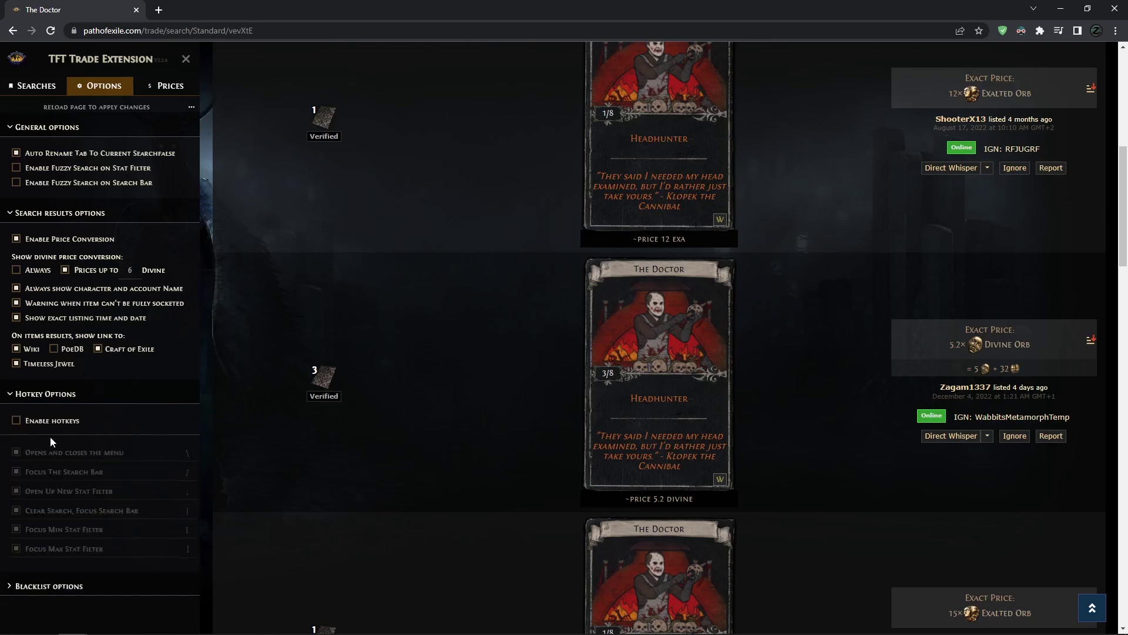
scroll(94, 524, down, 1)
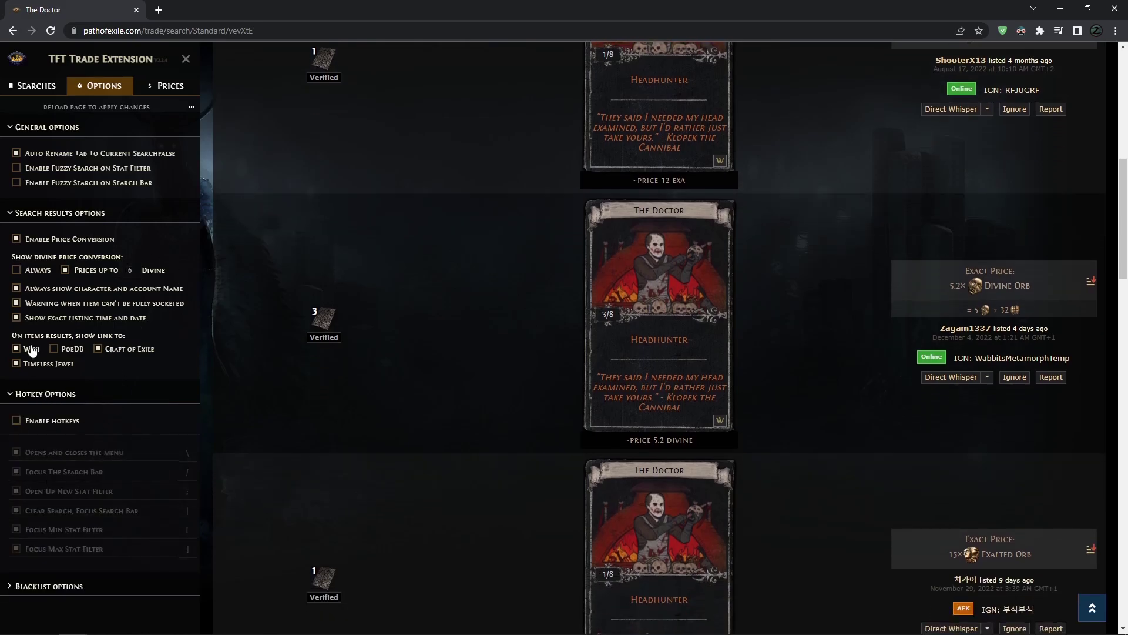
scroll(107, 542, up, 5)
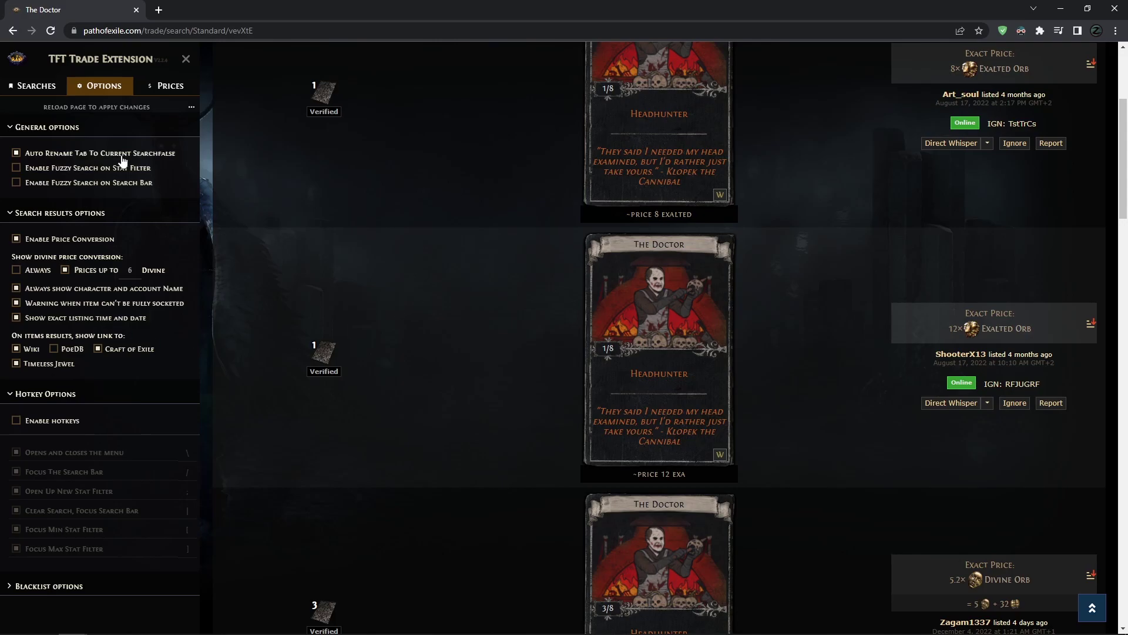
click(18, 394)
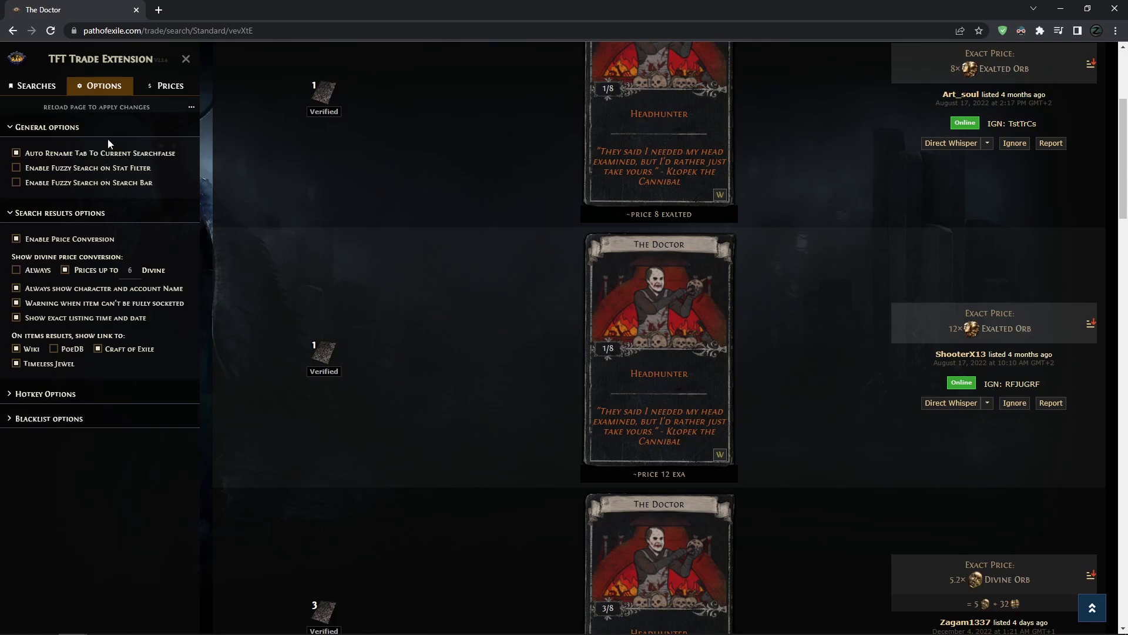
scroll(204, 114, up, 3)
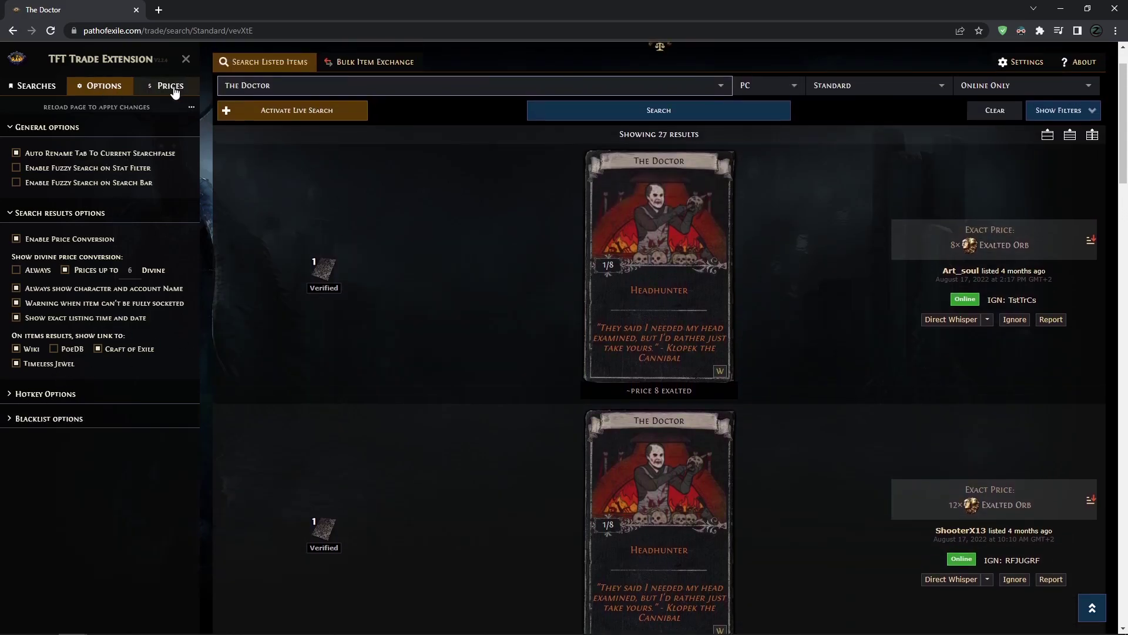
- Show the Currency price list in the sidebar, then return to Bulk Item Exchange with a cleared form
click(153, 89)
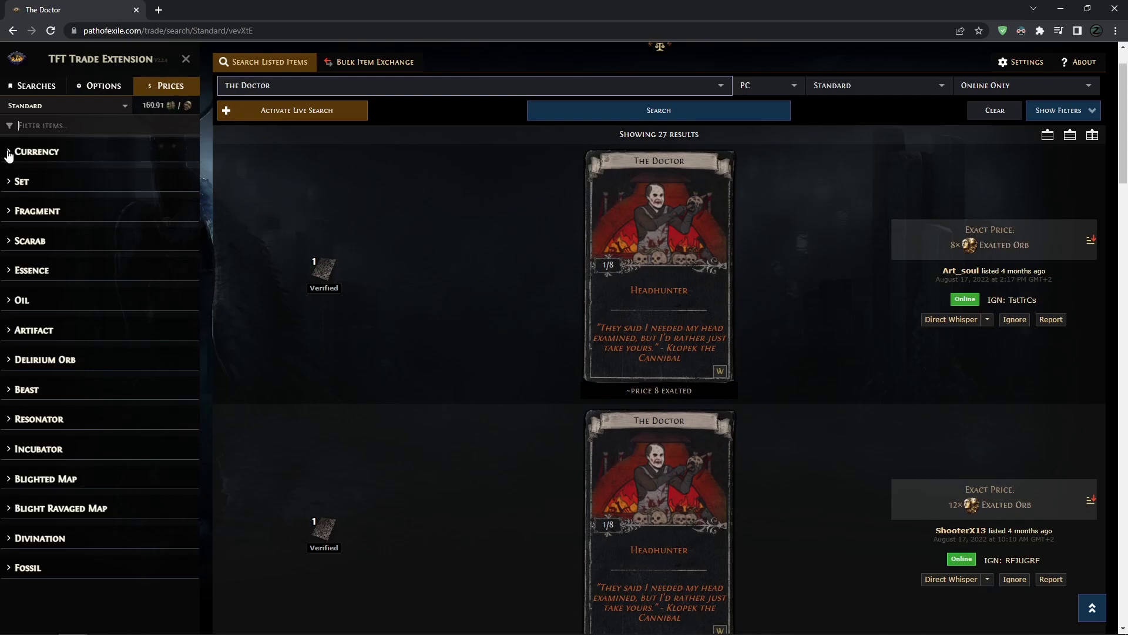
click(44, 150)
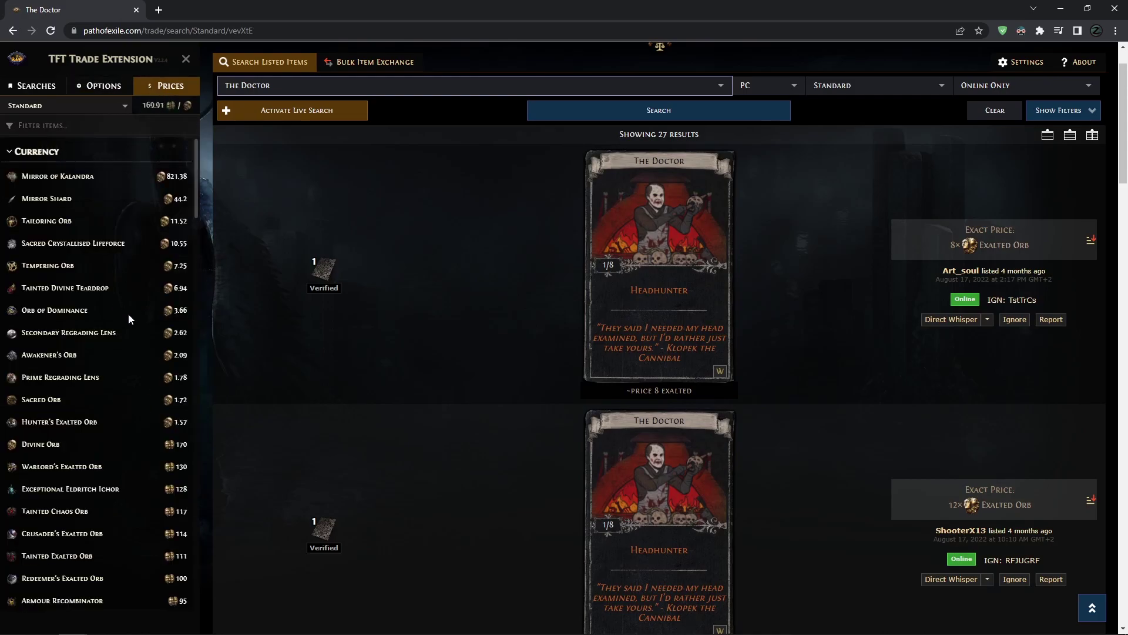
scroll(264, 224, up, 2)
click(375, 122)
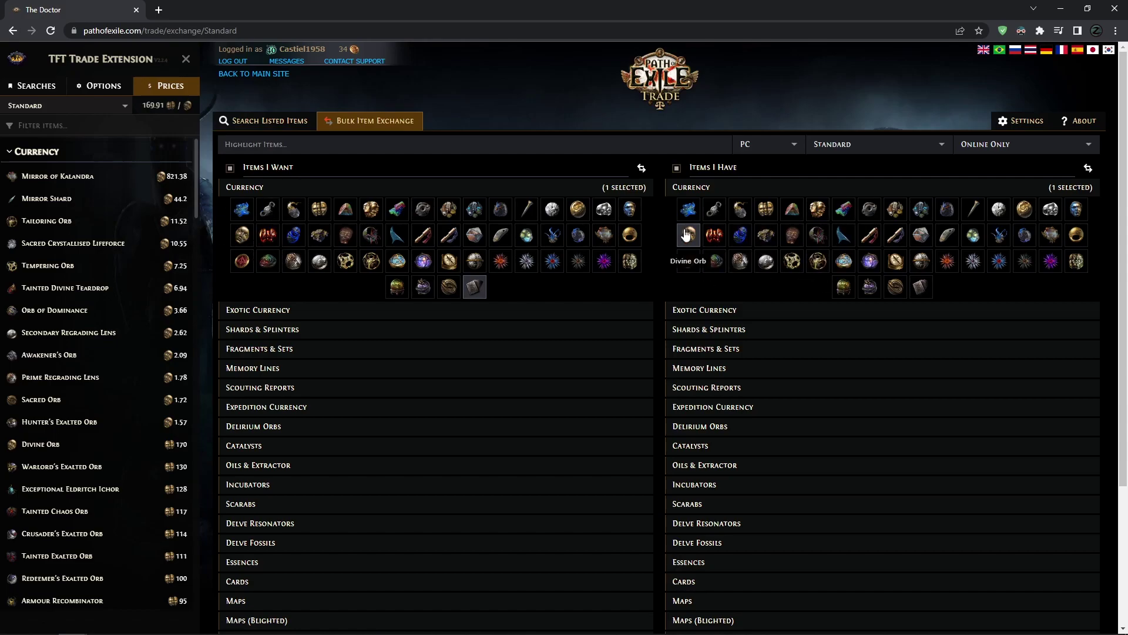
scroll(740, 235, down, 3)
click(989, 604)
- Search bulk exchange for Mirror of Kalandra paid in Divine Orb (24 offers from 805 divines), then collapse Currency prices
scroll(748, 411, up, 3)
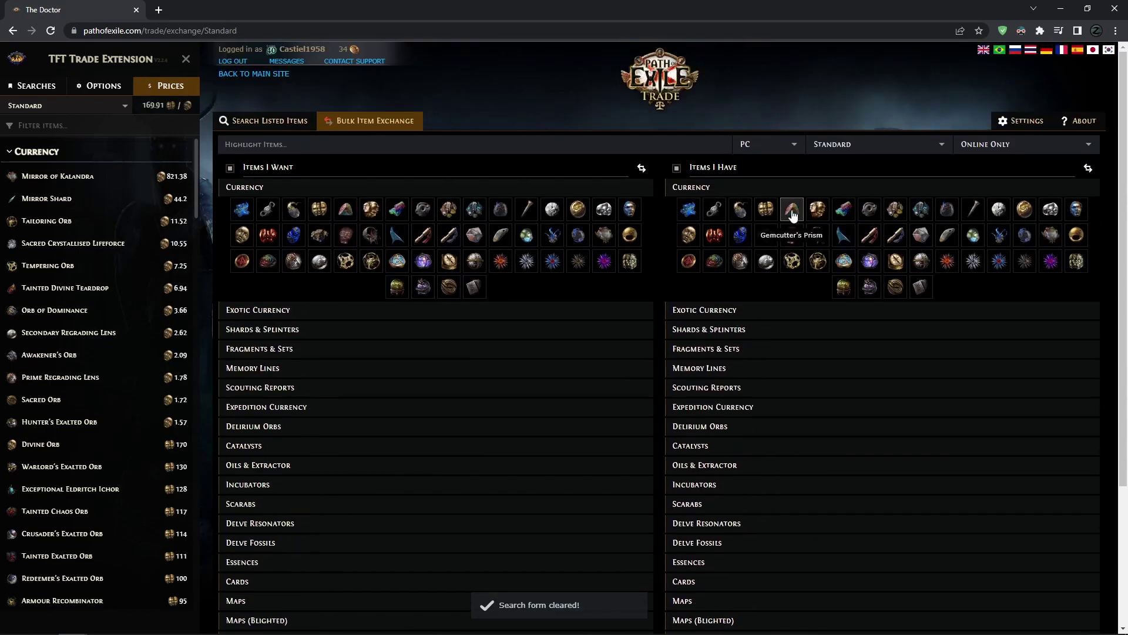
click(688, 235)
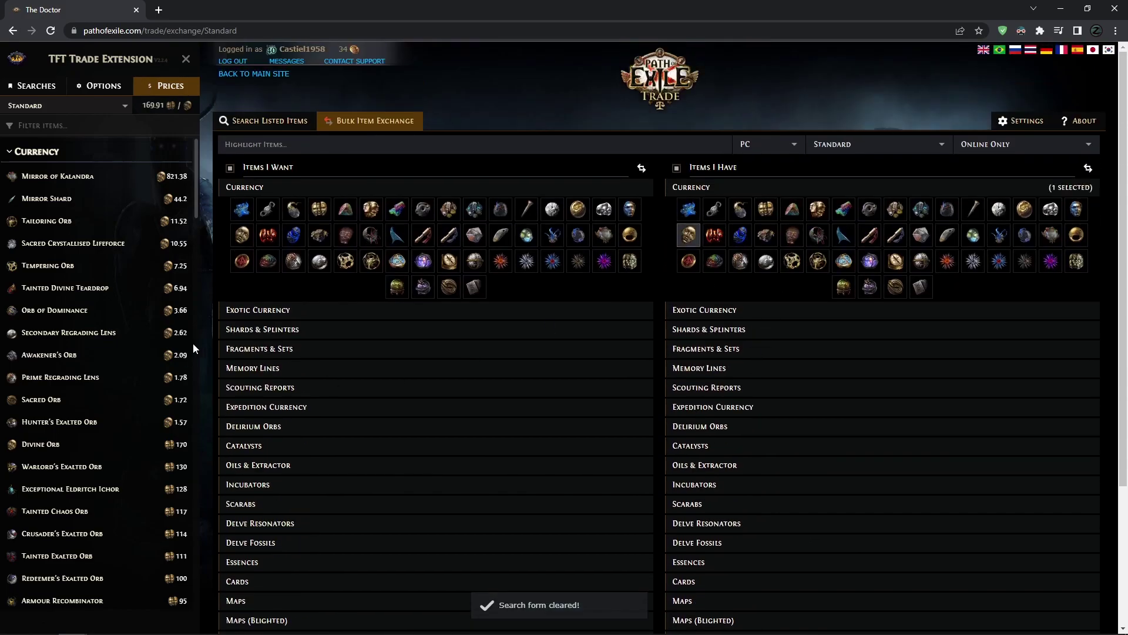
click(604, 235)
scroll(820, 570, down, 10)
click(761, 581)
scroll(686, 509, up, 3)
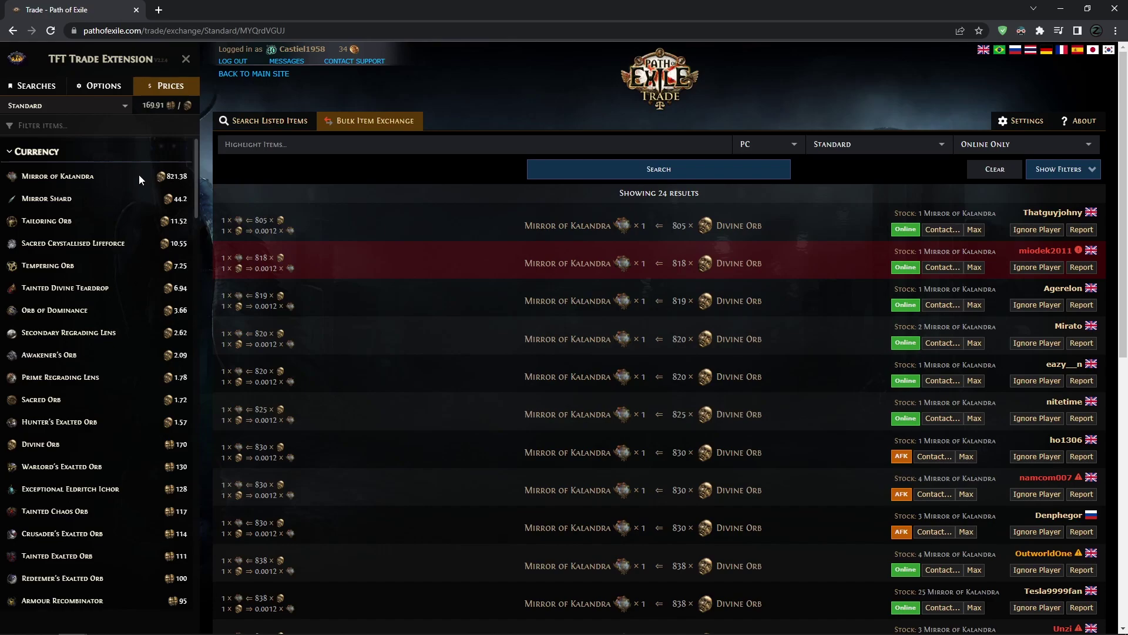
scroll(180, 279, down, 2)
scroll(193, 206, up, 2)
click(14, 154)
- Expand and collapse the Set and Fragment price categories in the sidebar
click(10, 182)
click(10, 184)
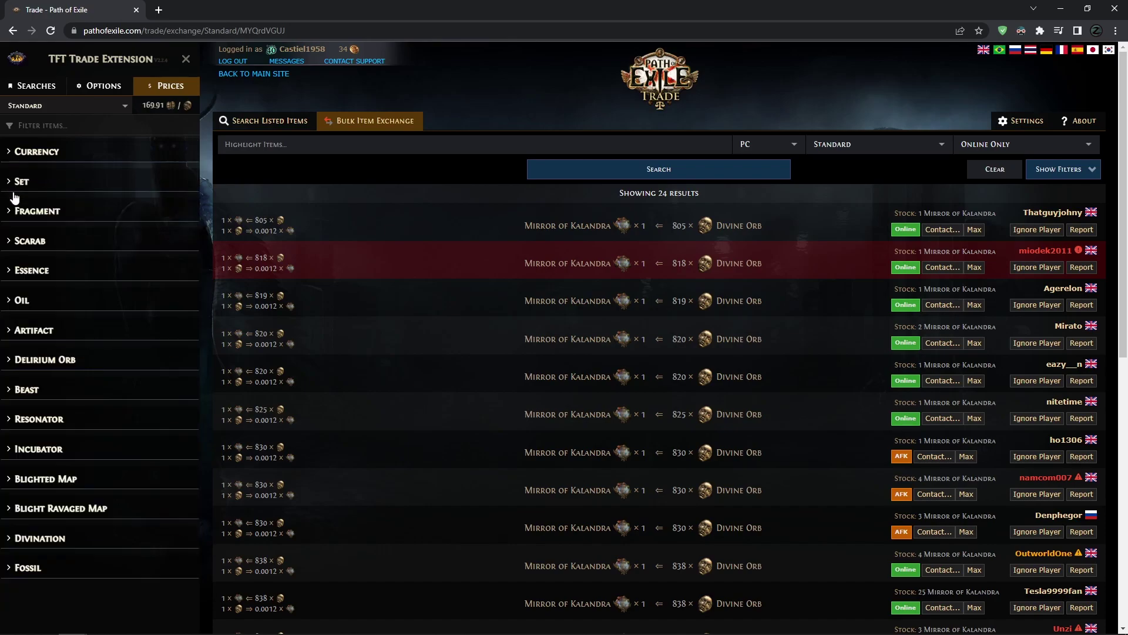
click(16, 212)
click(15, 211)
- Show the saved searches and expand the General's Cry folder
click(24, 87)
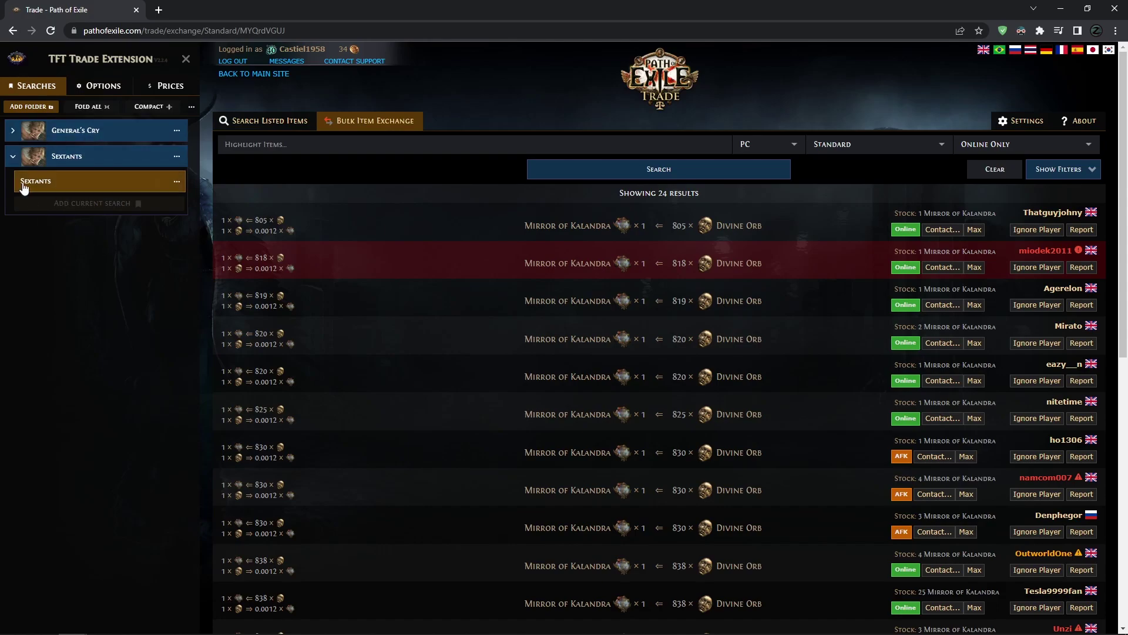
click(71, 130)
scroll(50, 163, down, 2)
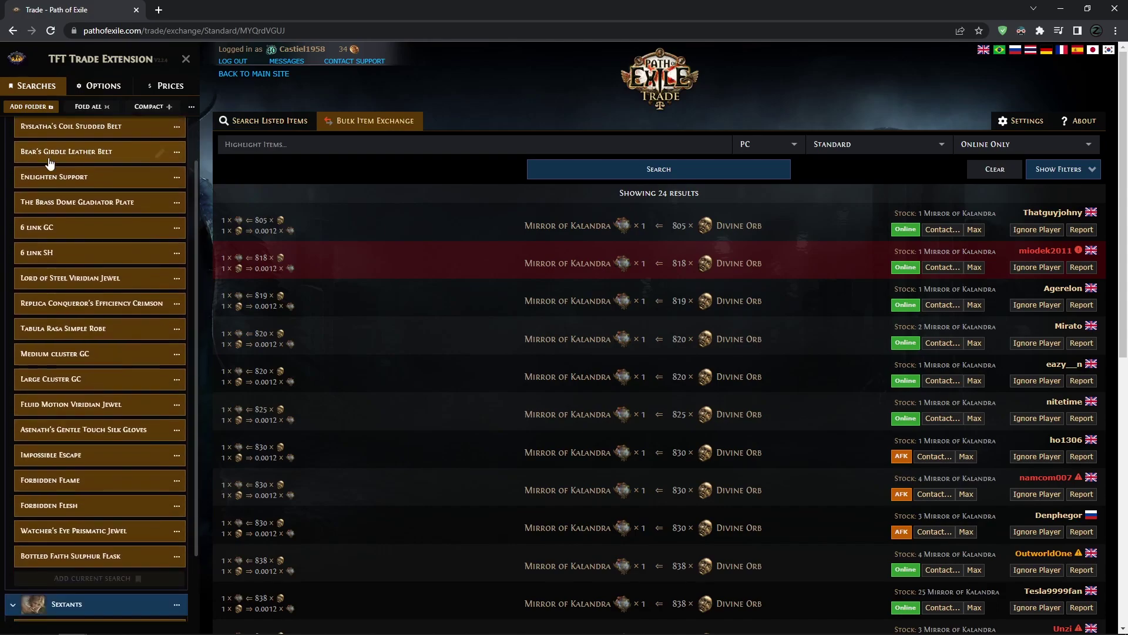
scroll(50, 163, up, 2)
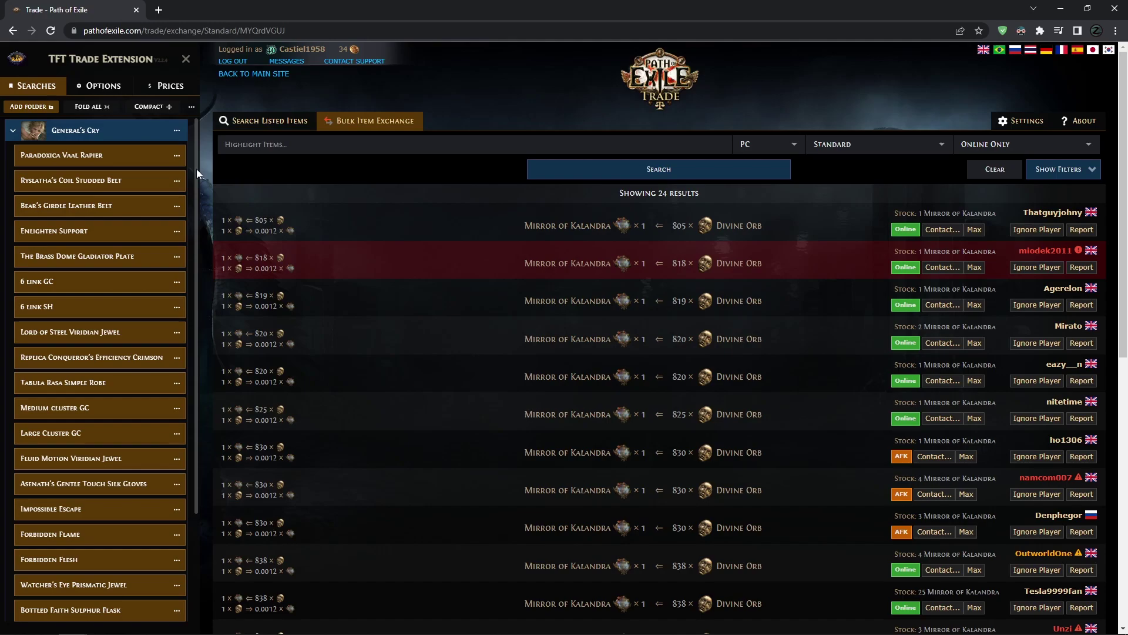
- Load the saved Medium cluster GC search and scroll through its displayed stat filters
click(74, 411)
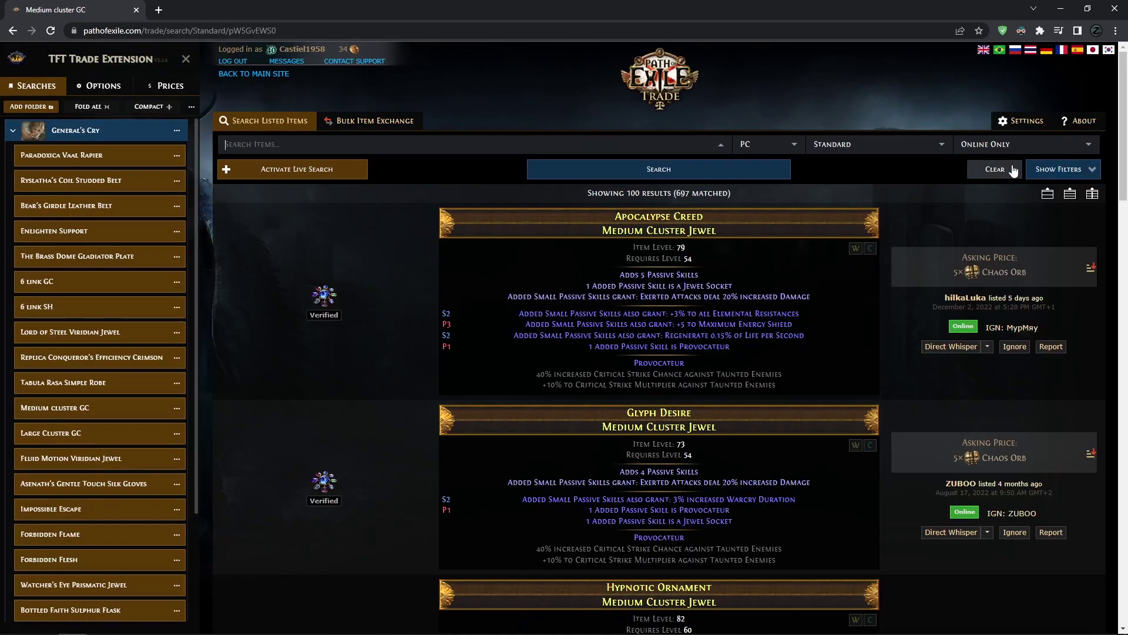
click(1063, 169)
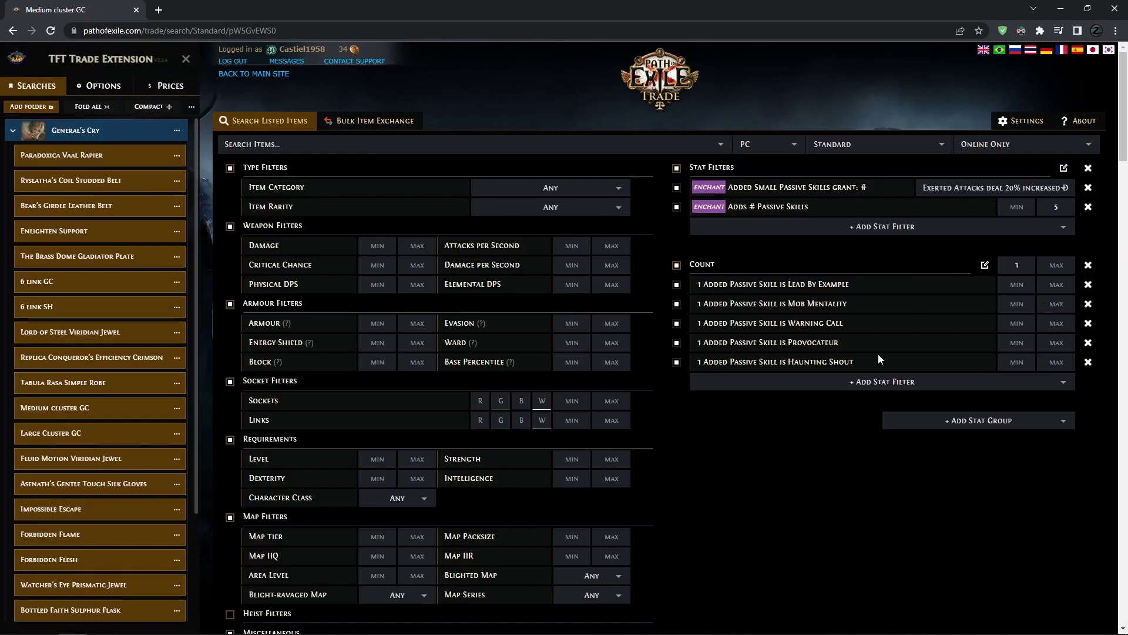
scroll(735, 424, down, 14)
scroll(766, 429, up, 8)
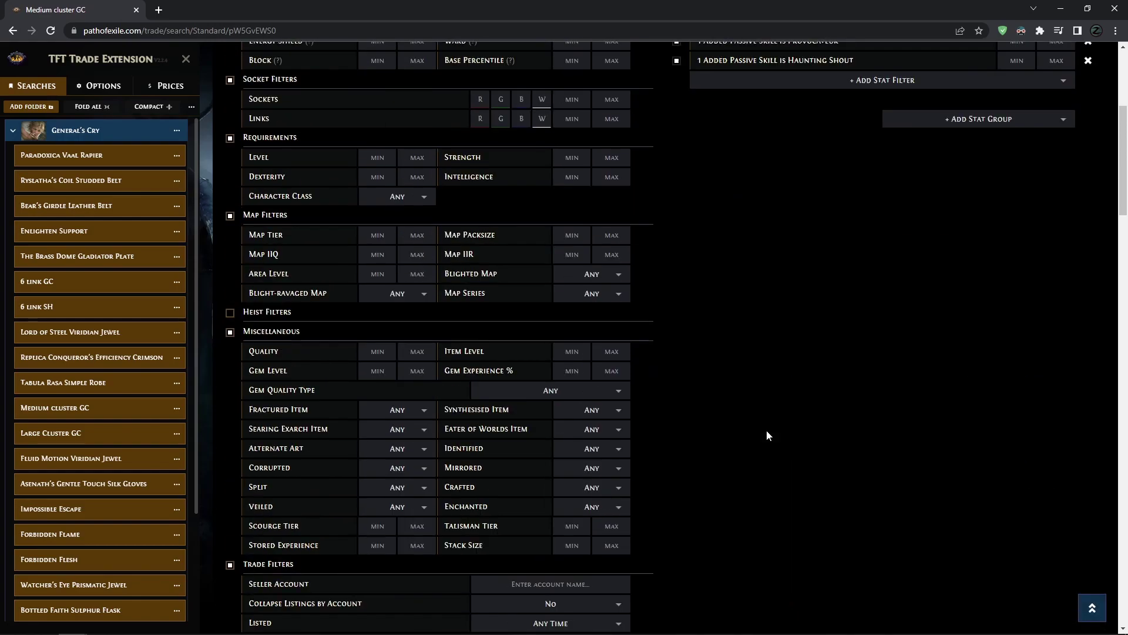
scroll(761, 432, down, 8)
scroll(713, 361, up, 14)
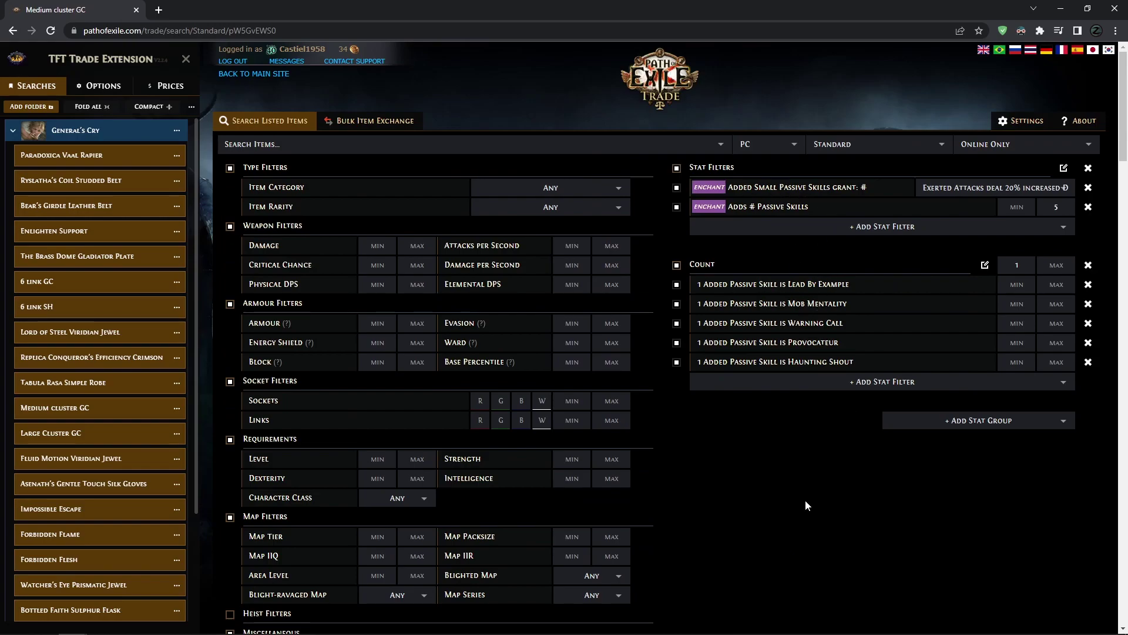
scroll(805, 504, down, 10)
scroll(818, 495, up, 10)
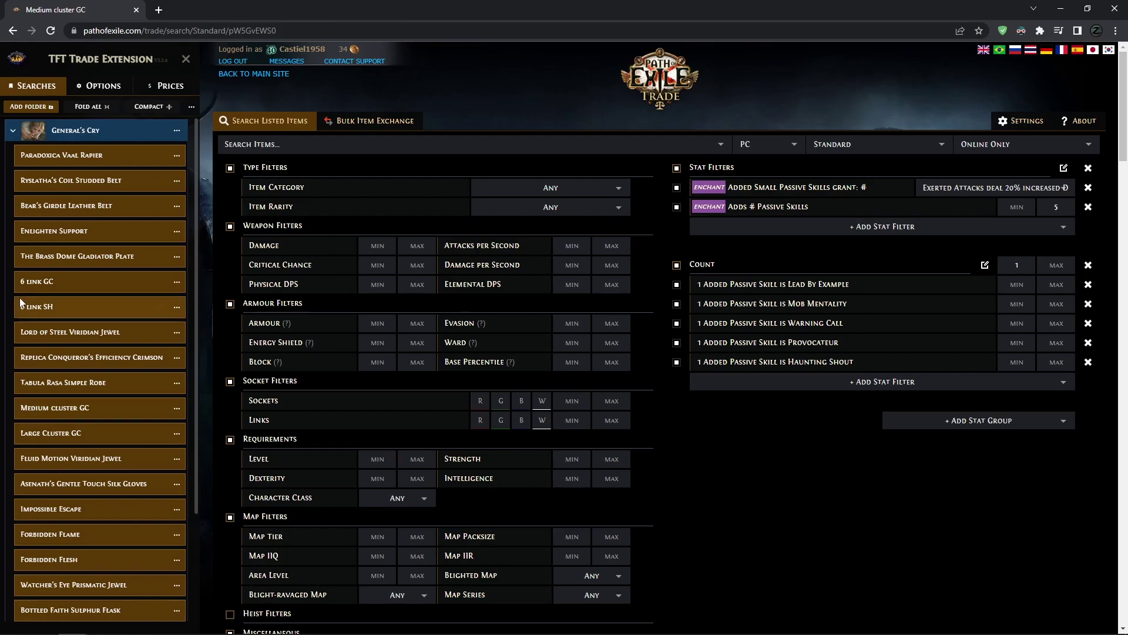
scroll(88, 338, down, 3)
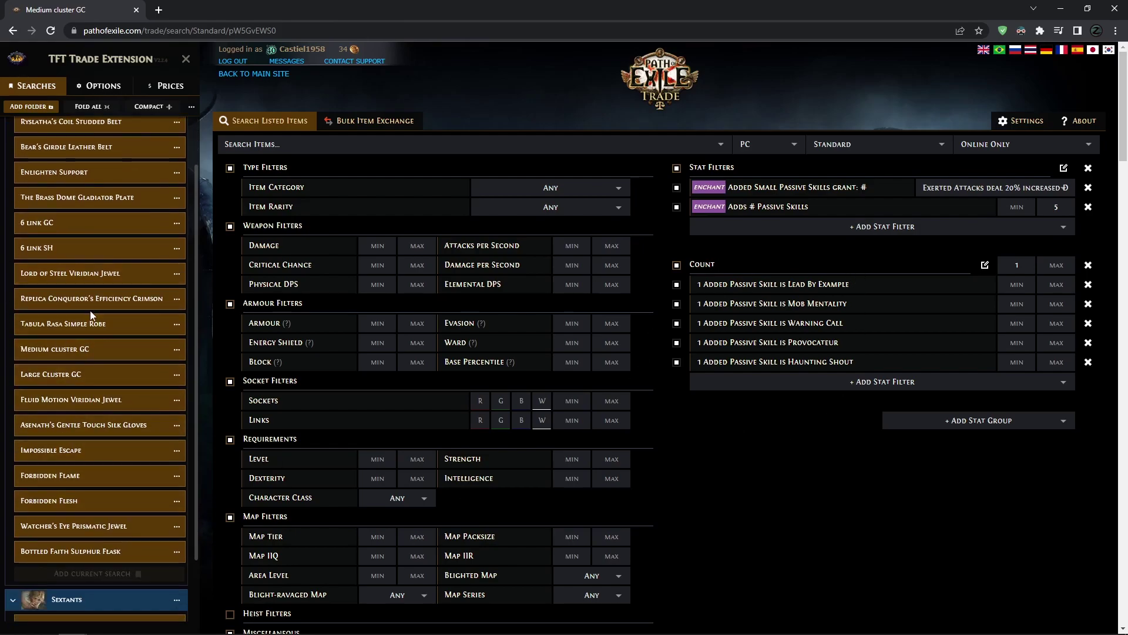
scroll(88, 294, up, 3)
scroll(86, 289, down, 3)
scroll(85, 289, up, 5)
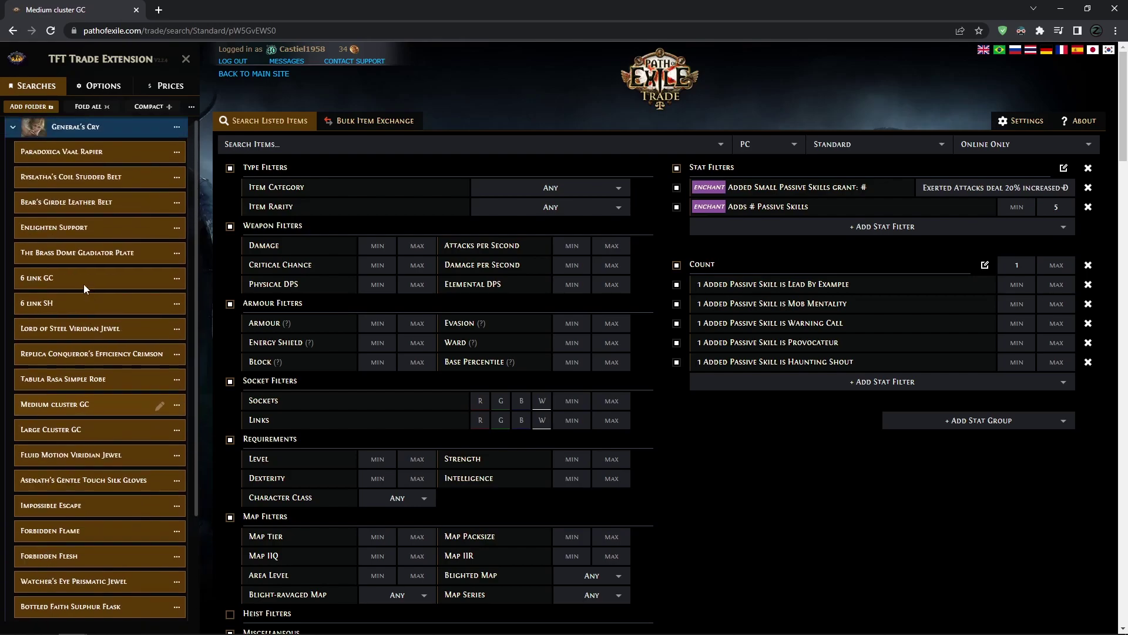
scroll(121, 558, down, 5)
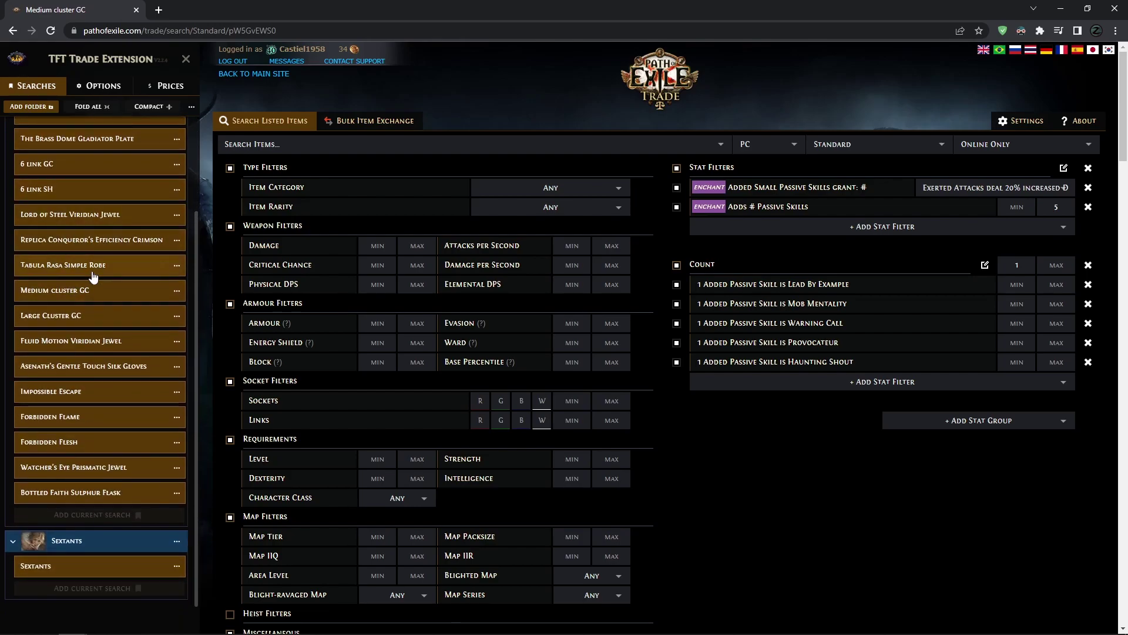
scroll(97, 264, up, 2)
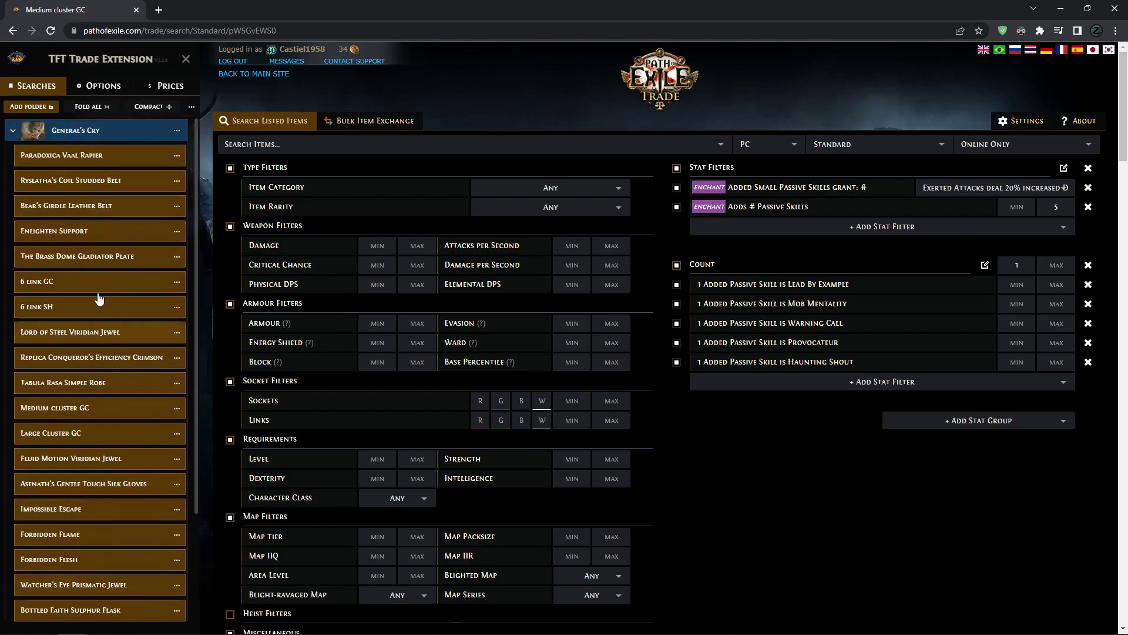
scroll(88, 282, down, 3)
- Load the saved Sextants search, turn off The Sacred Grove filter, enable Lifeforce, and rerun it
click(56, 555)
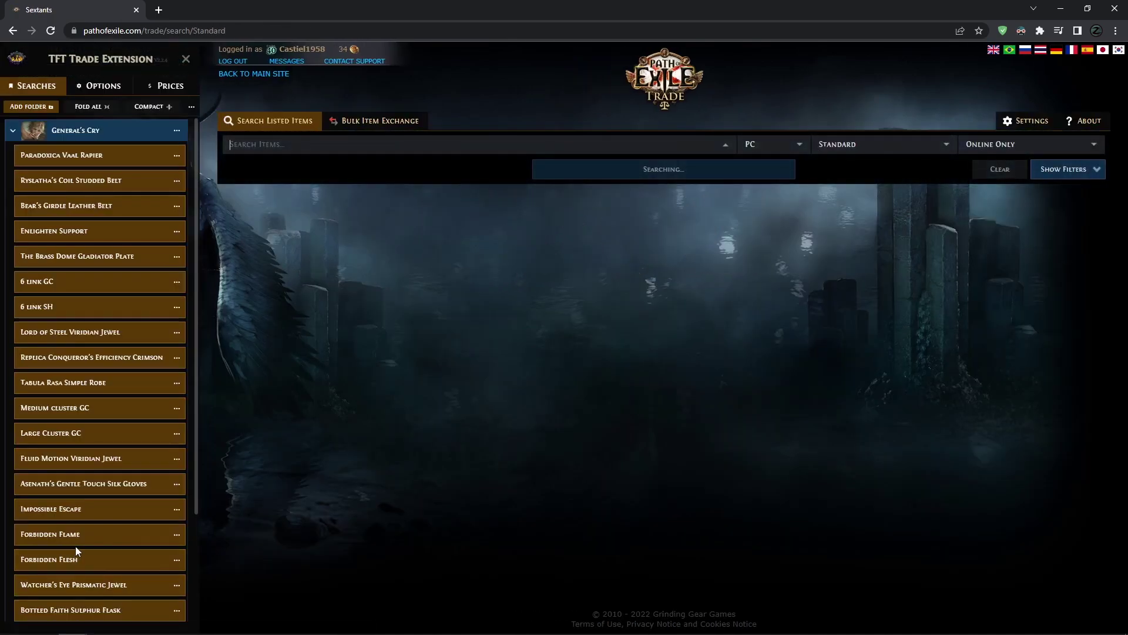
scroll(75, 544, down, 3)
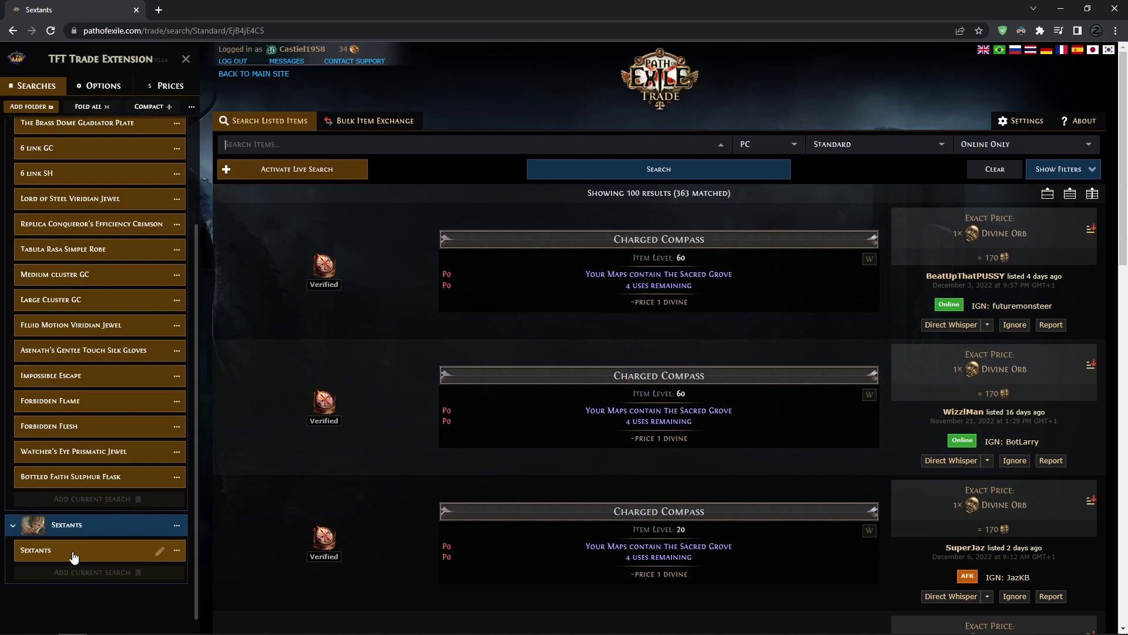
click(1047, 181)
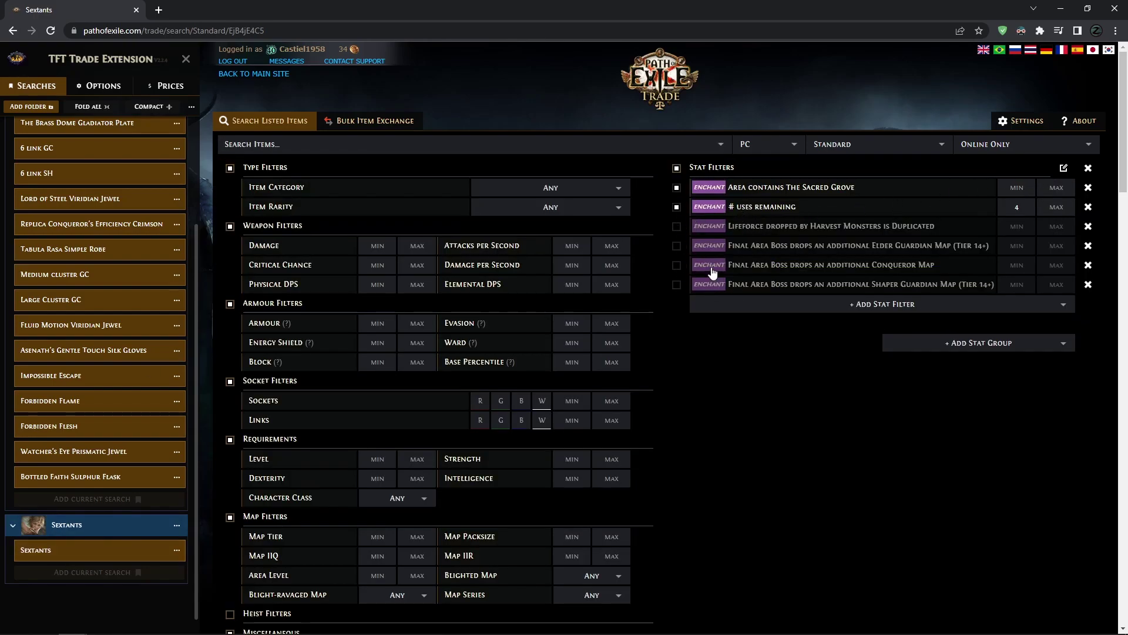
click(677, 187)
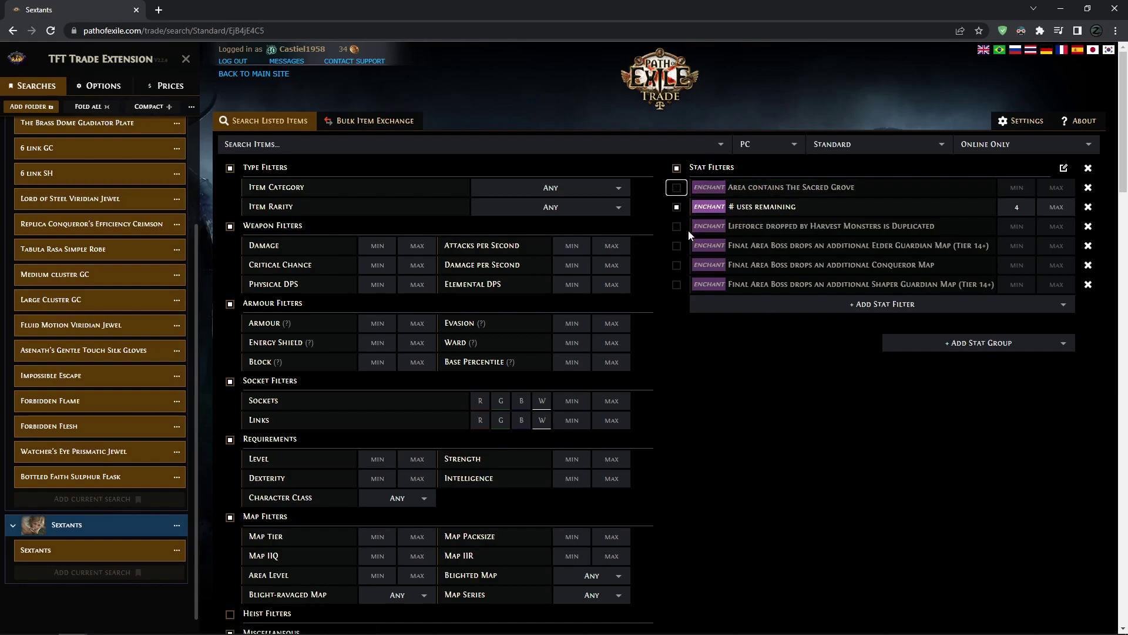
click(676, 226)
scroll(729, 411, down, 7)
click(735, 580)
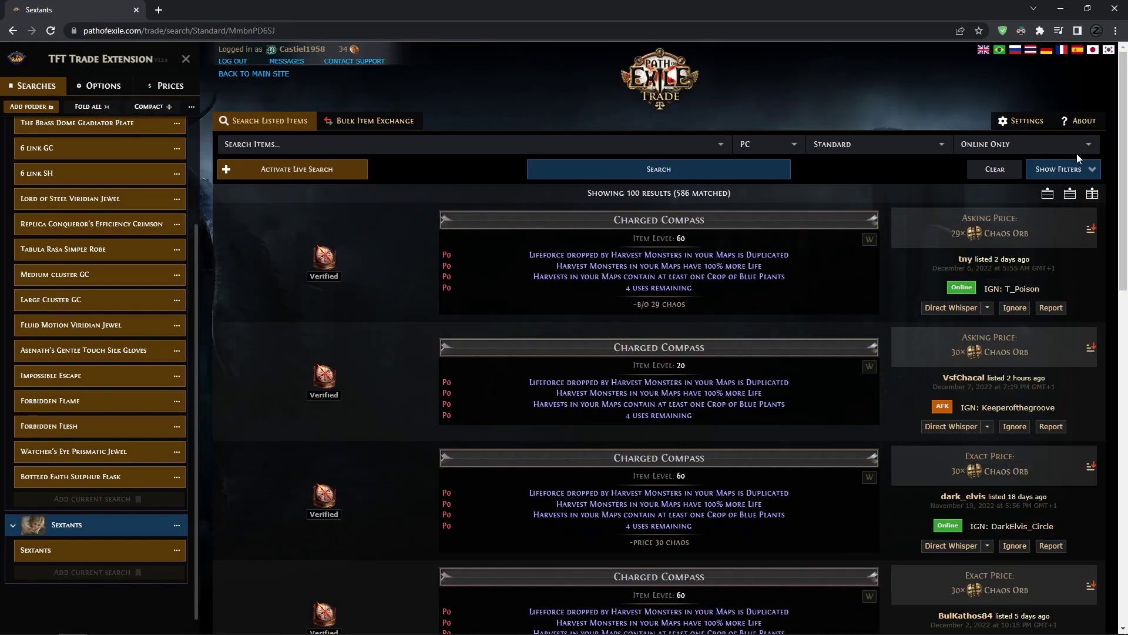
- Turn Lifeforce back off, require the Elder Guardian Map enchant, and reload the saved Sextants search
click(1055, 168)
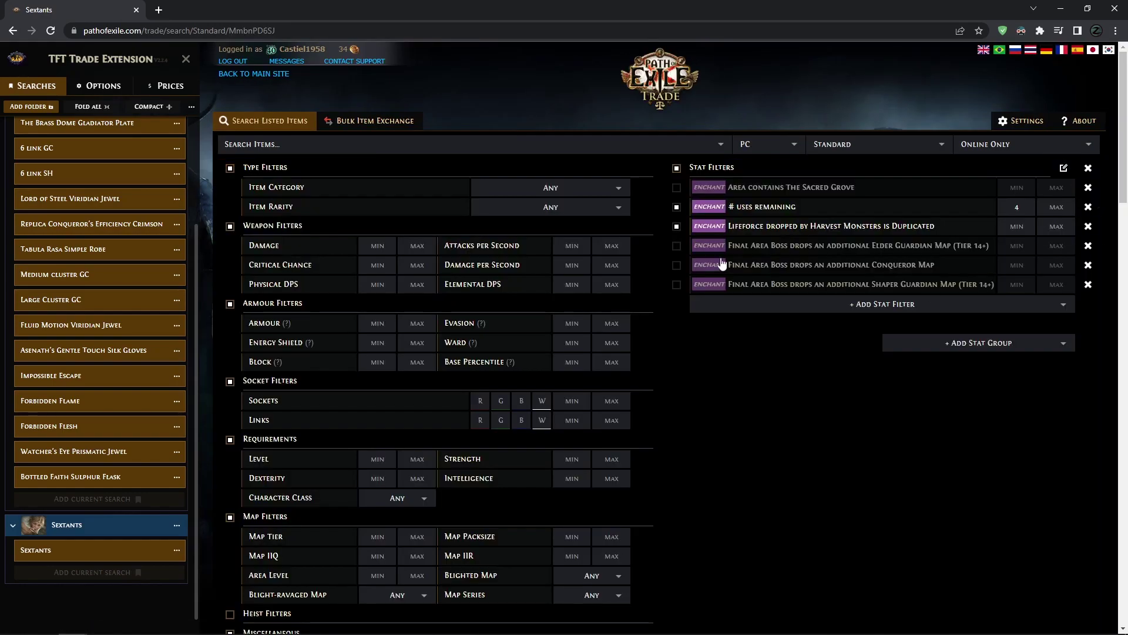
click(679, 226)
click(681, 245)
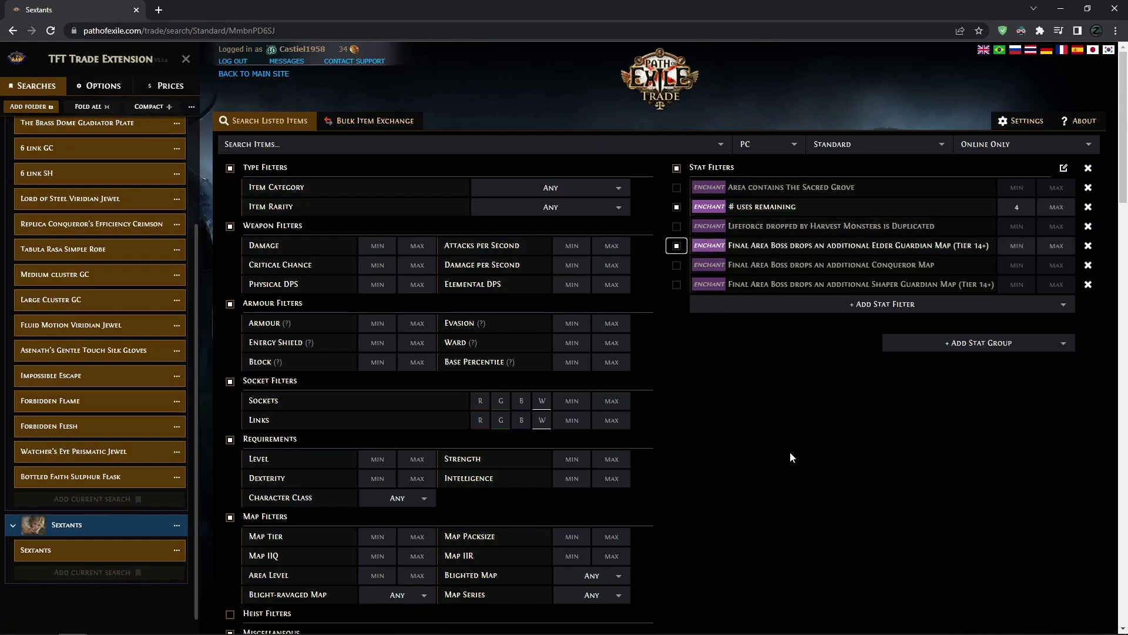
scroll(787, 446, down, 6)
scroll(781, 436, up, 6)
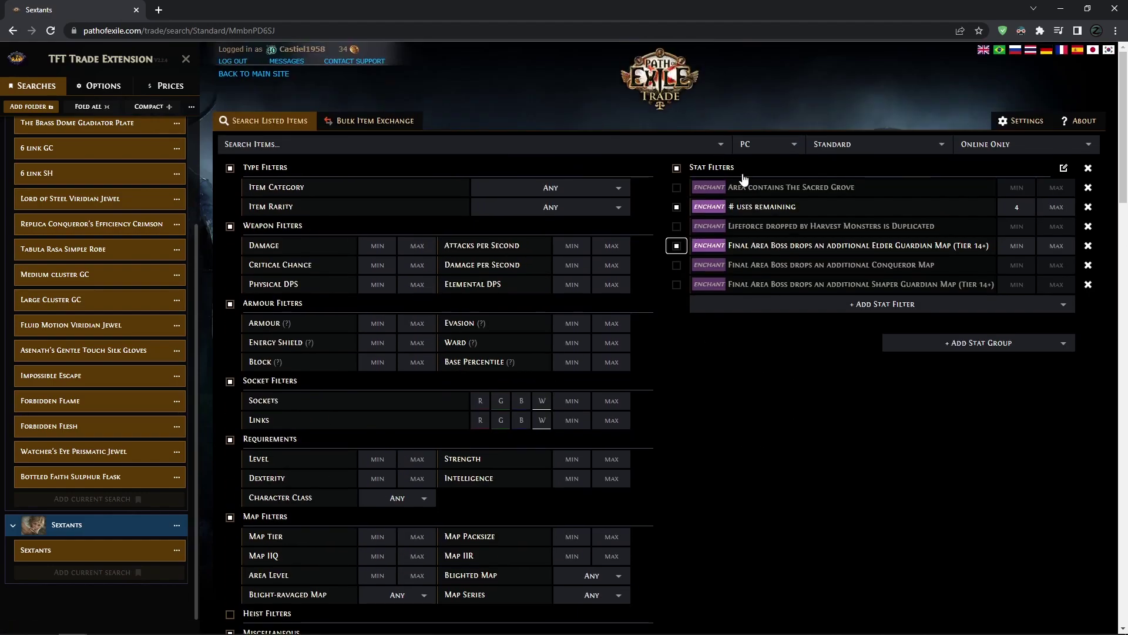
click(46, 552)
scroll(129, 382, up, 1)
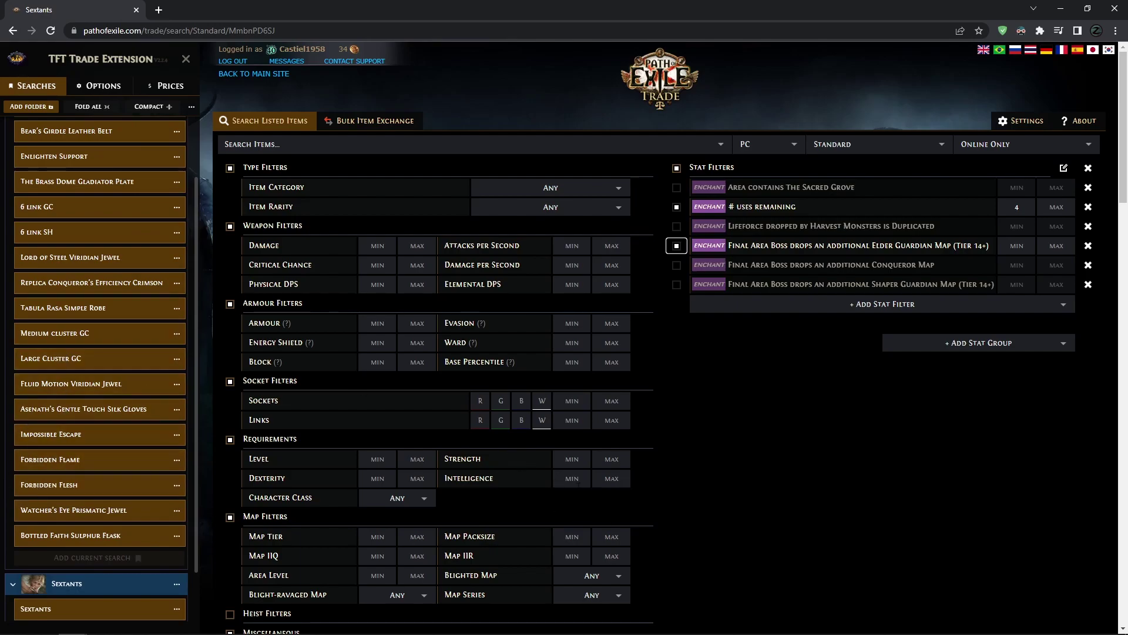
scroll(131, 418, up, 2)
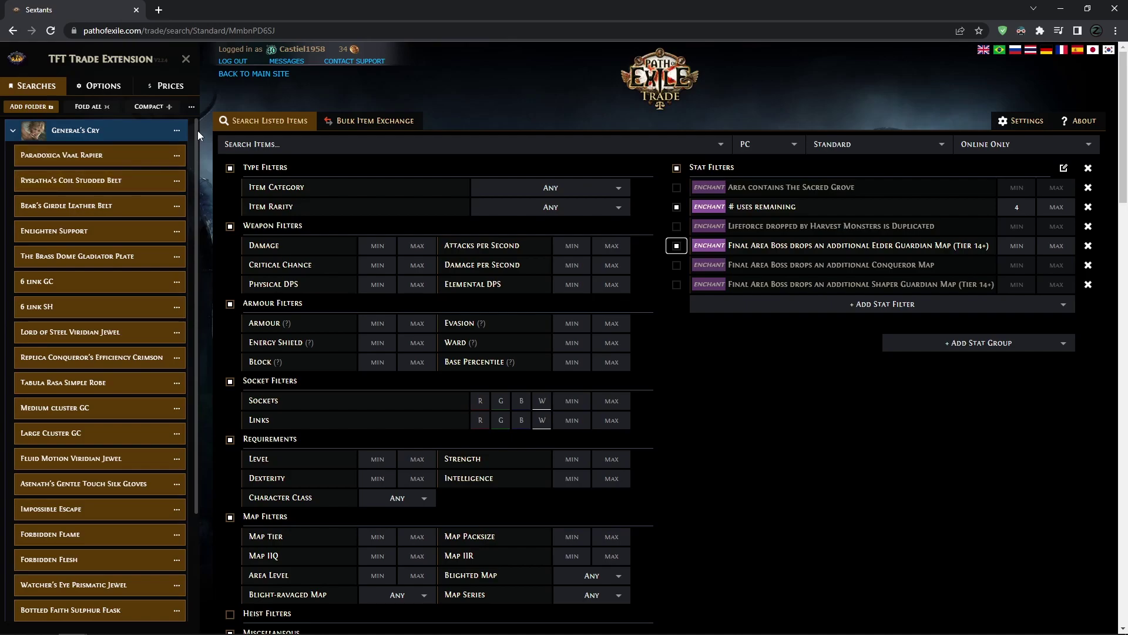
- Collapse the General's Cry folder so only the Sextants folder stays open
click(135, 131)
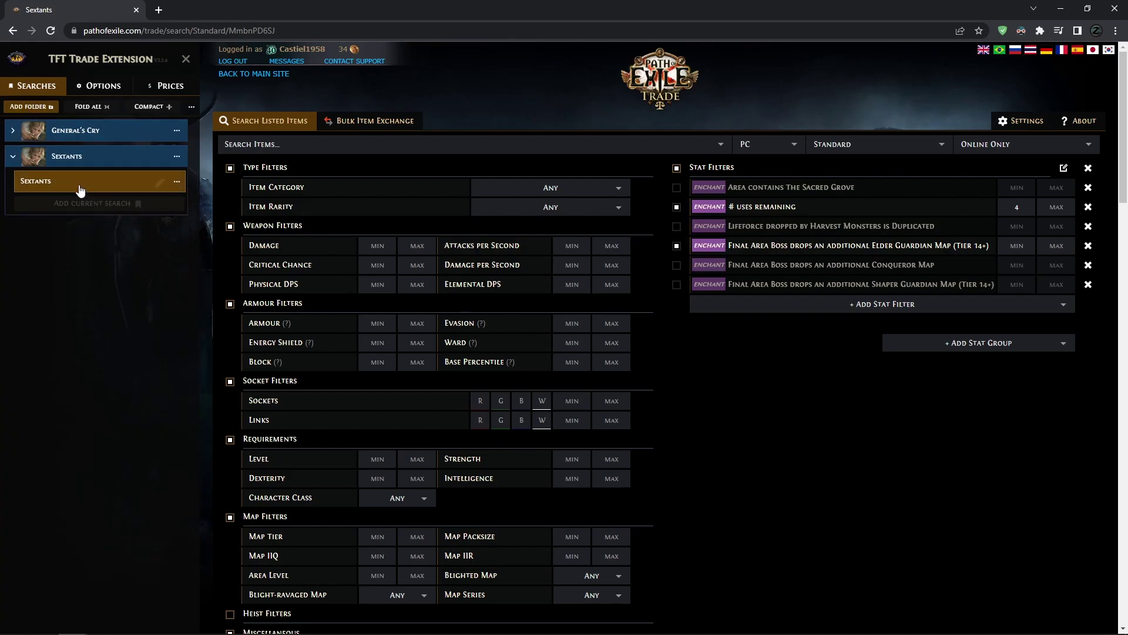